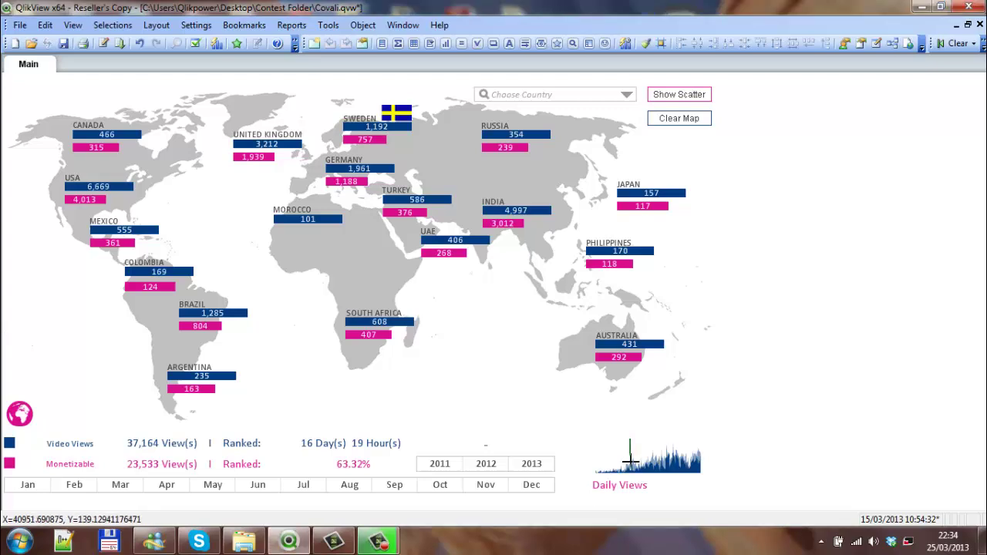
Step: Drag-select several date ranges on the Daily Views sparkline
{"action": "left_click_drag", "start_coordinate": [630, 461], "coordinate": [661, 466]}
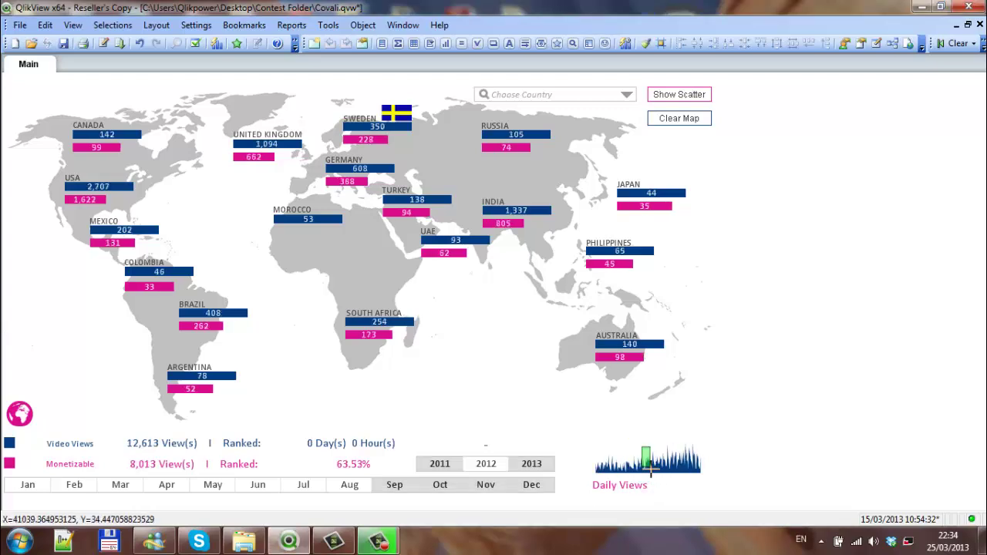
{"action": "left_click", "coordinate": [664, 463]}
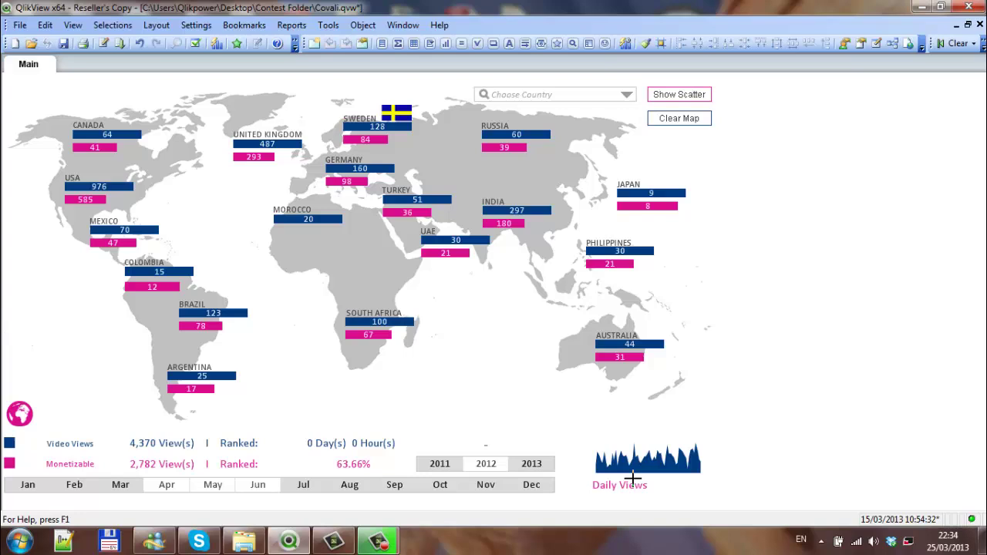
{"action": "left_click_drag", "start_coordinate": [639, 447], "coordinate": [679, 476]}
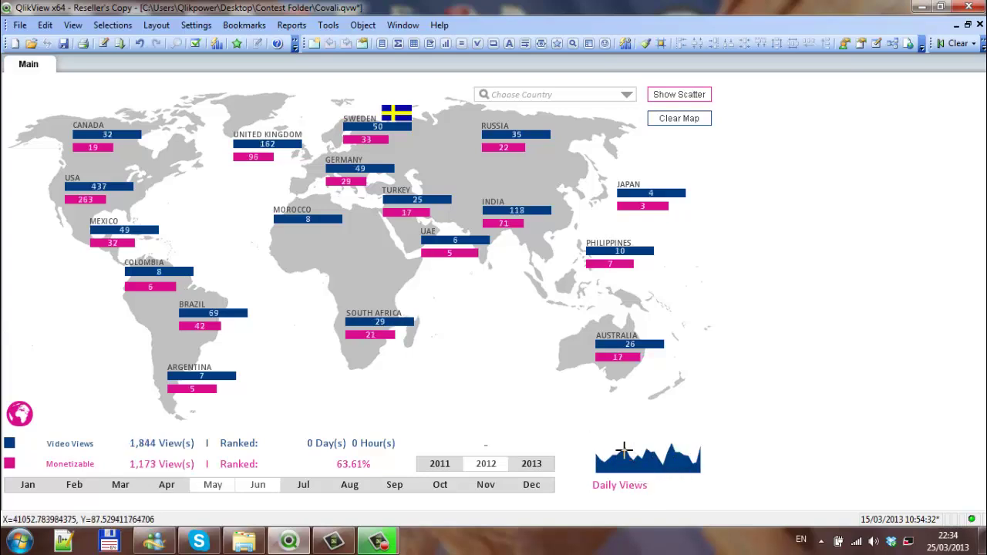
Step: Clear all selections and Ctrl-drag a copy of the Daily Views sparkline to the sheet's top right
{"action": "left_click", "coordinate": [957, 43]}
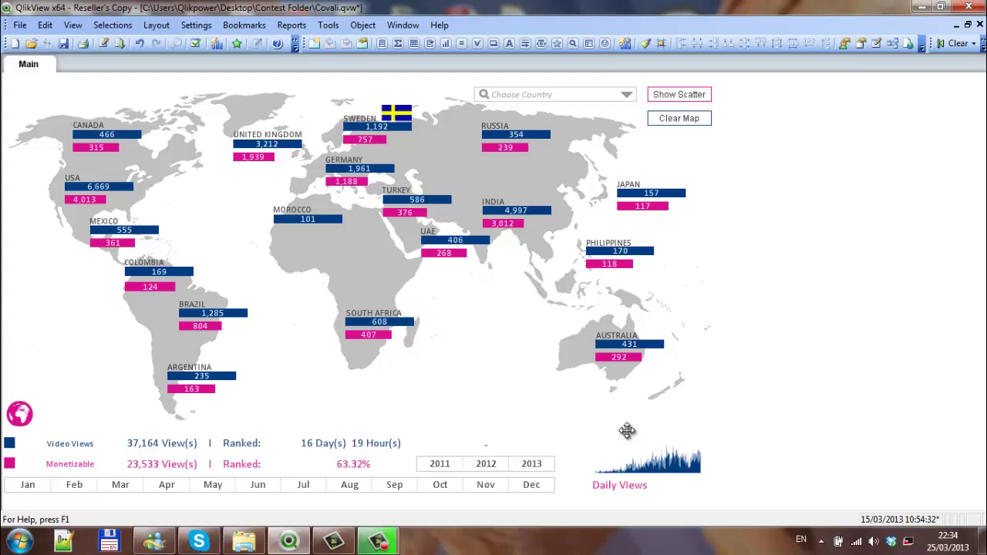
{"action": "left_click_drag", "start_coordinate": [627, 430], "coordinate": [881, 124]}
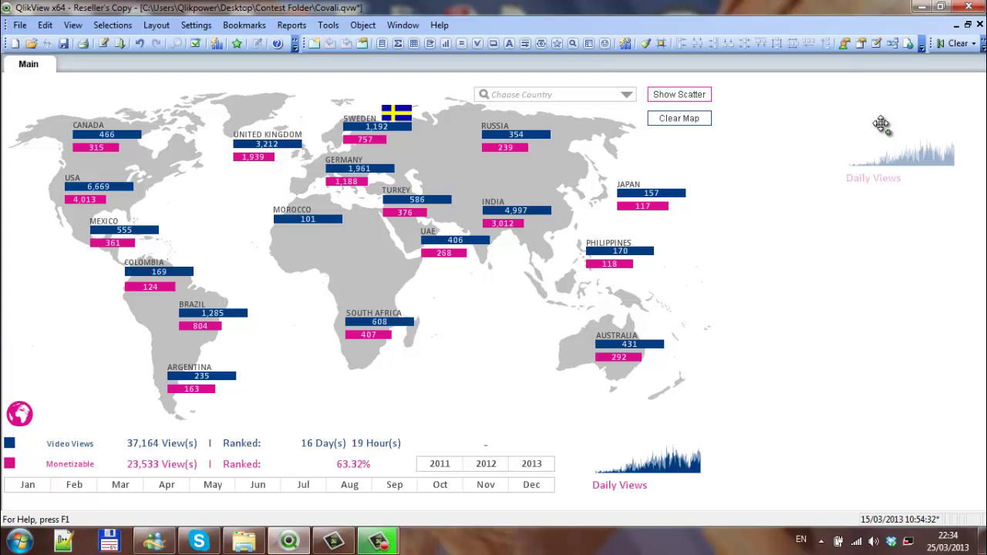
{"action": "left_click_drag", "start_coordinate": [881, 125], "coordinate": [882, 124]}
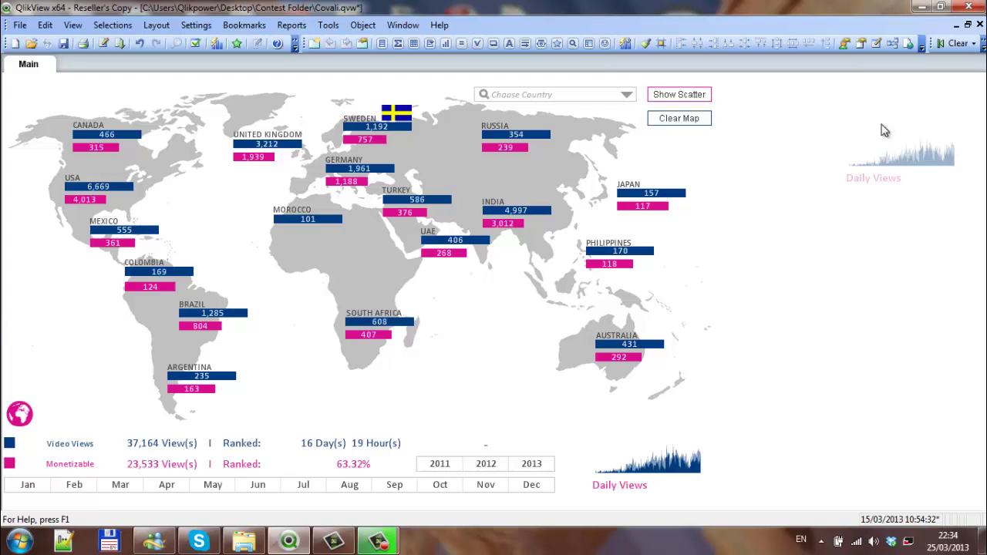
Step: Start a new line chart on the sheet with Date as its dimension
{"action": "right_click", "coordinate": [837, 234]}
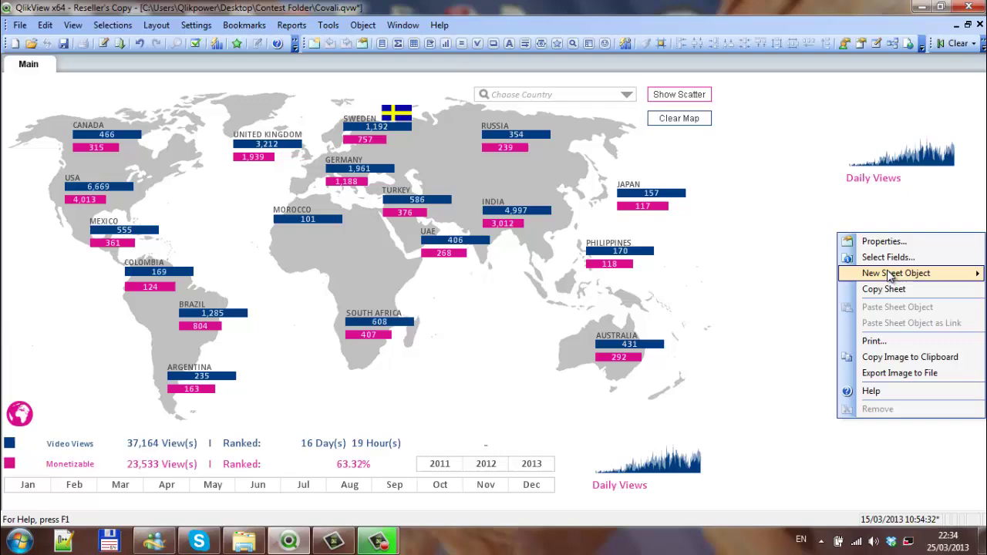
{"action": "mouse_move", "coordinate": [891, 276]}
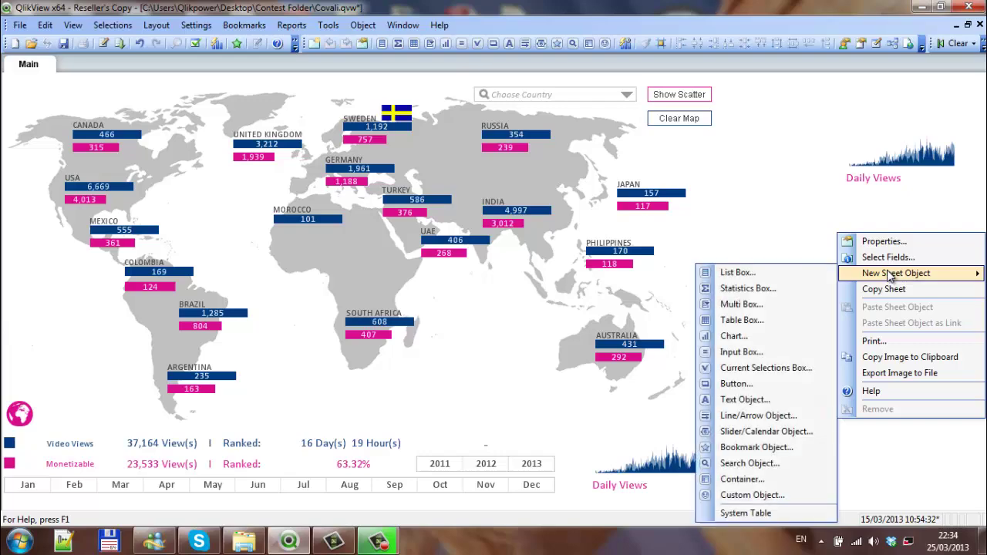
{"action": "left_click", "coordinate": [736, 336]}
{"action": "left_click", "coordinate": [343, 270]}
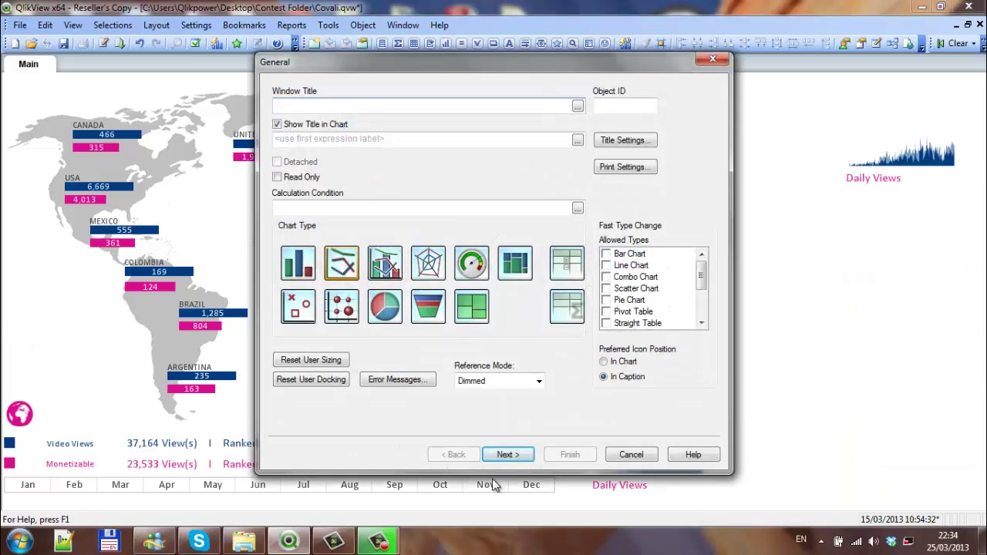
{"action": "left_click", "coordinate": [502, 456]}
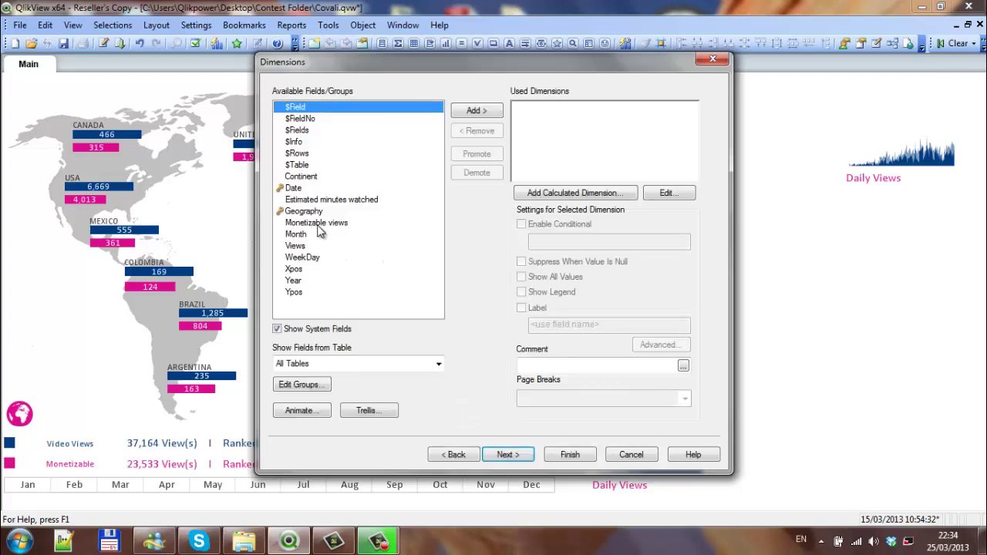
{"action": "left_click", "coordinate": [297, 188]}
{"action": "left_click", "coordinate": [476, 110]}
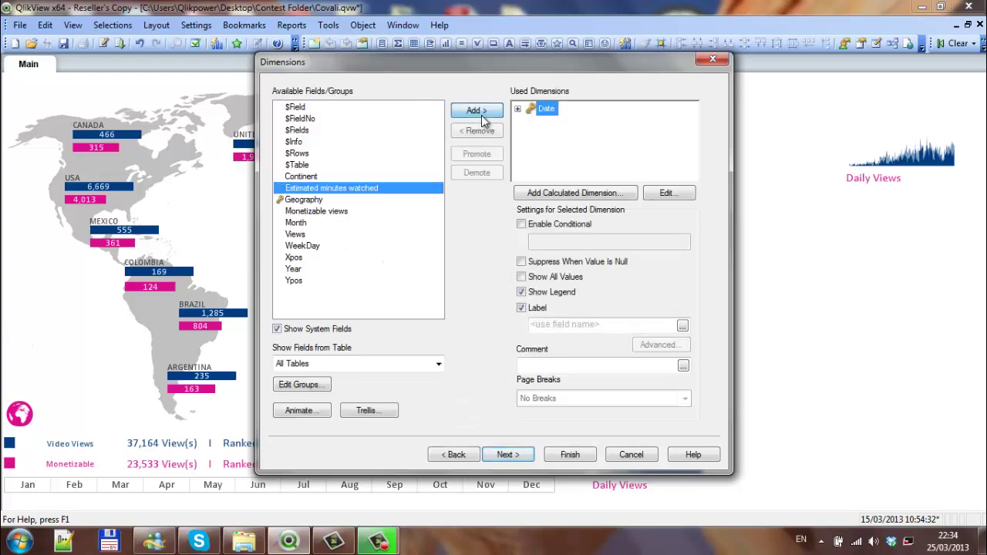
{"action": "left_click", "coordinate": [504, 456]}
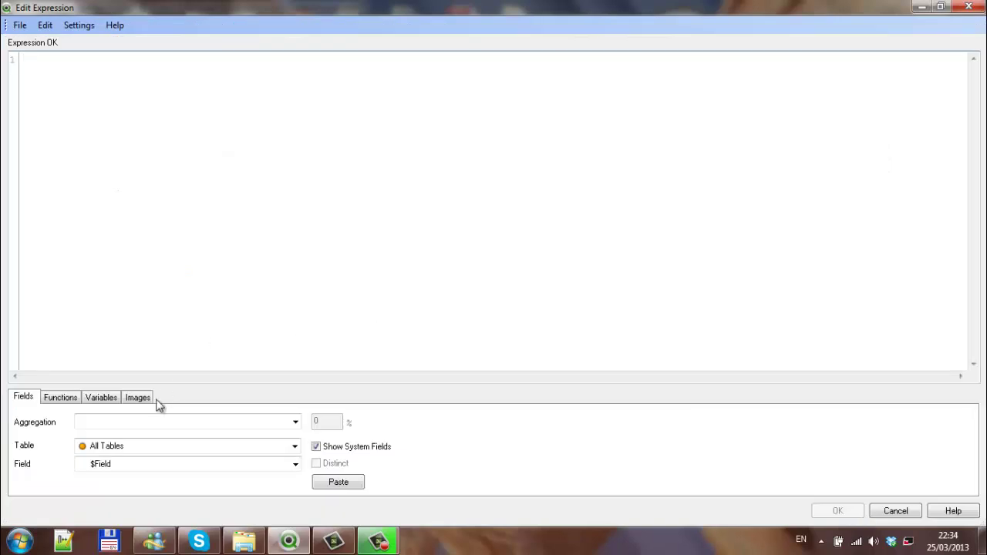
Step: Define the chart expression as Sum (Views) and finish the chart
{"action": "left_click", "coordinate": [135, 422]}
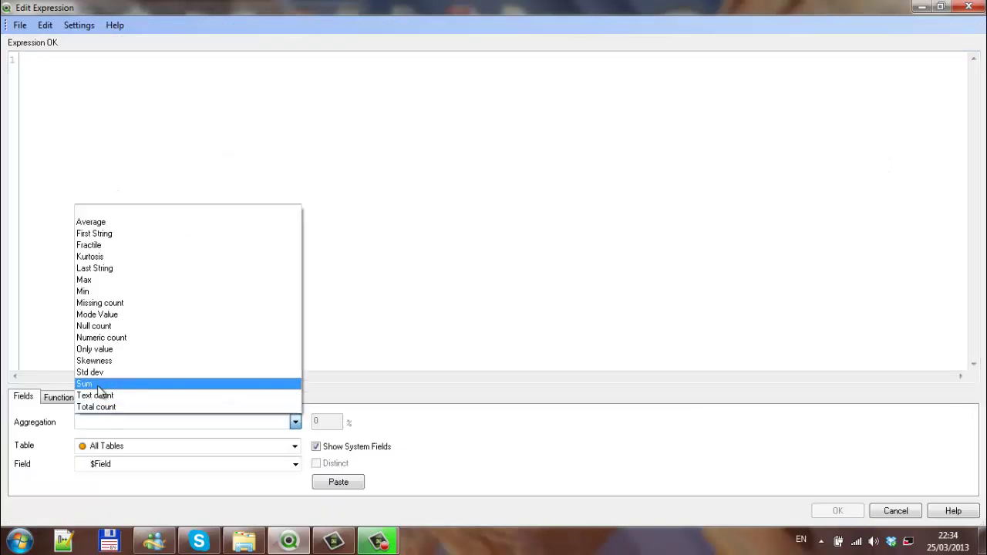
{"action": "left_click", "coordinate": [116, 385]}
{"action": "left_click", "coordinate": [112, 462]}
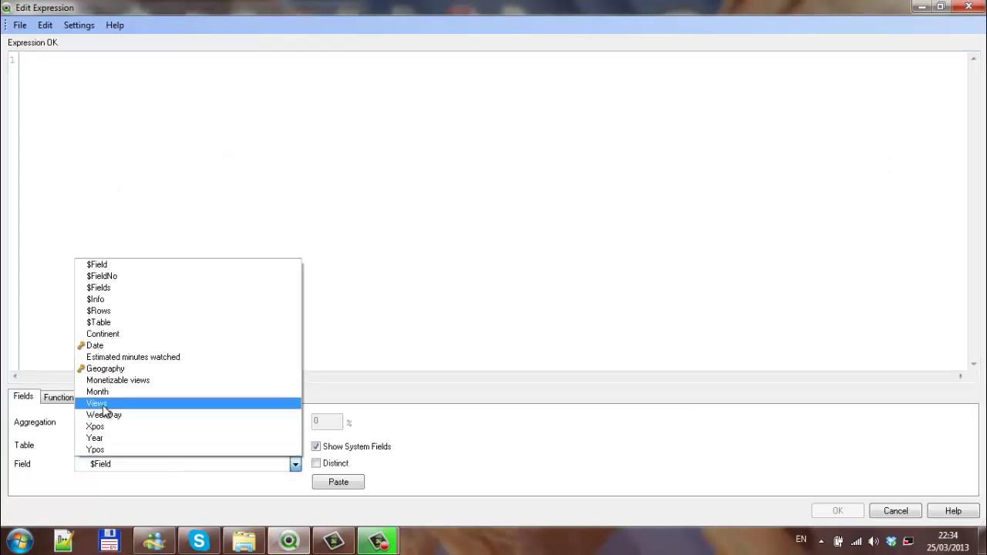
{"action": "left_click", "coordinate": [104, 404]}
{"action": "left_click", "coordinate": [338, 482]}
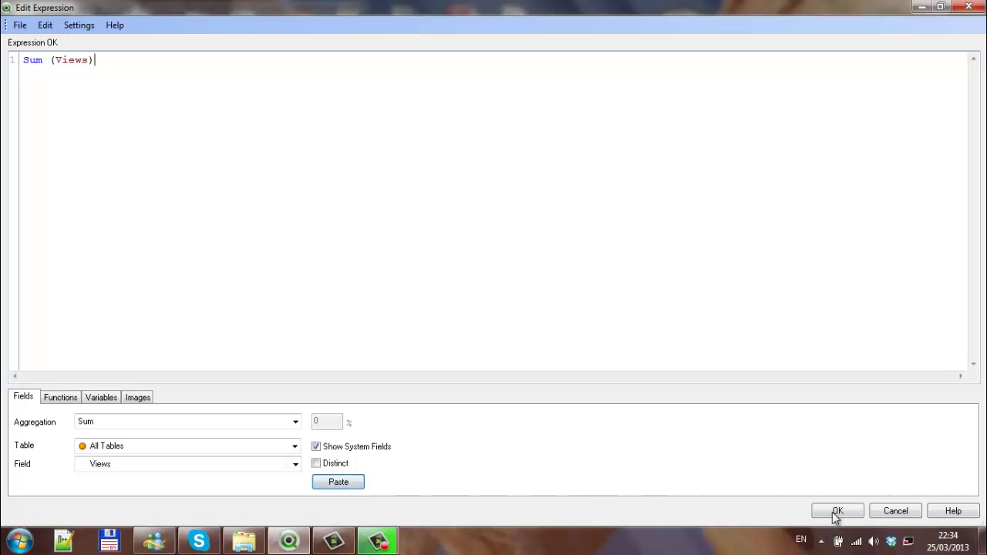
{"action": "left_click", "coordinate": [838, 511]}
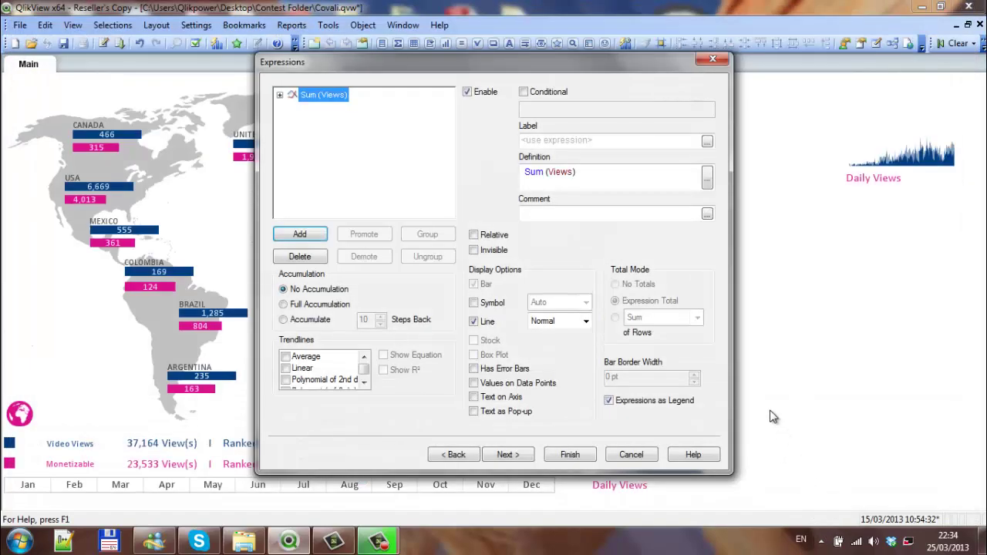
{"action": "left_click", "coordinate": [566, 455]}
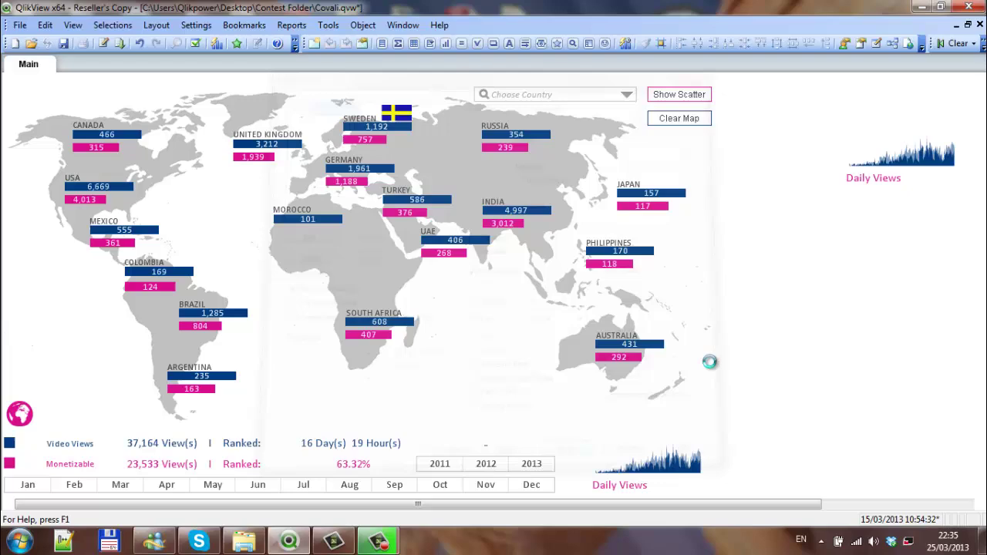
Step: Move the Sum (Views) chart over the map and put it on a Custom layer
{"action": "left_click_drag", "start_coordinate": [933, 244], "coordinate": [698, 267]}
{"action": "right_click", "coordinate": [698, 267]}
{"action": "left_click", "coordinate": [733, 270]}
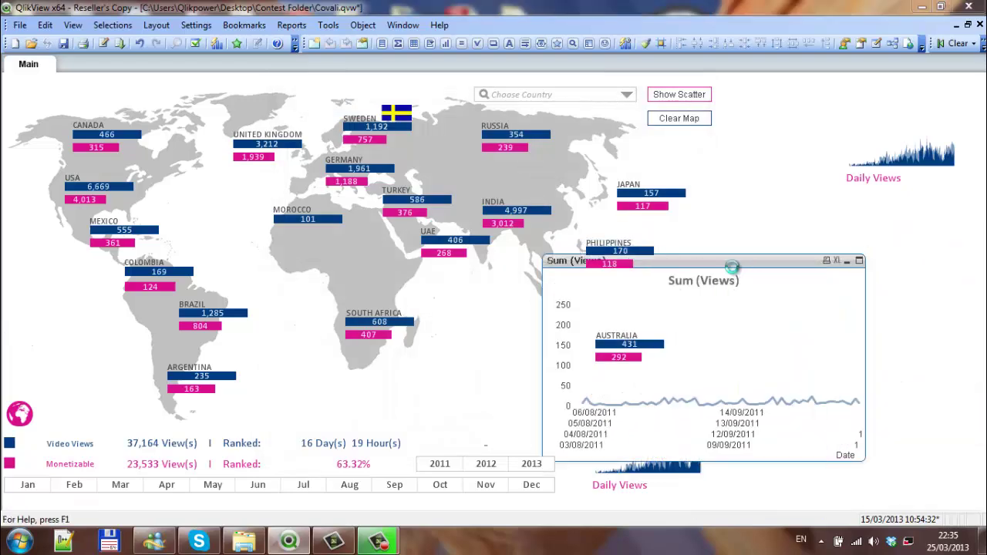
{"action": "left_click", "coordinate": [718, 86]}
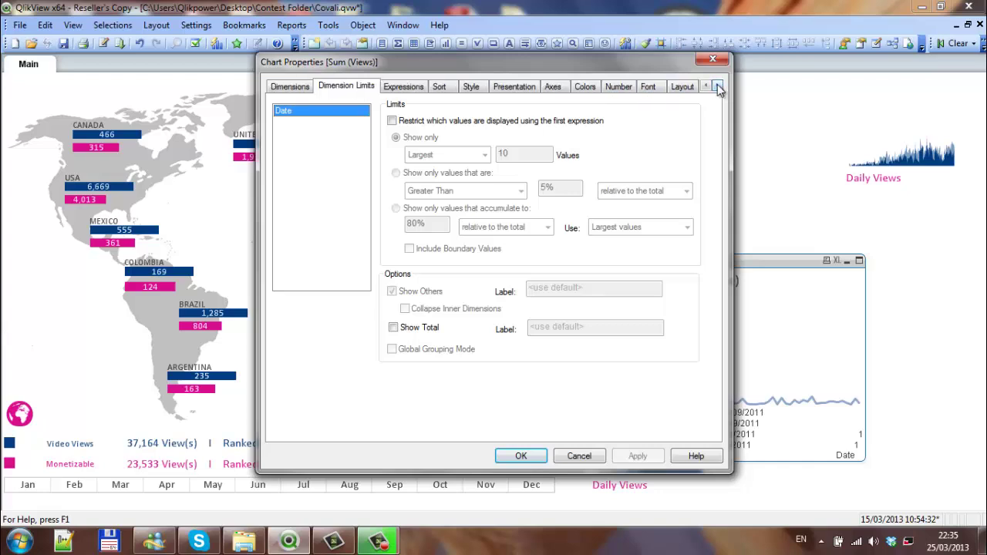
{"action": "left_click", "coordinate": [717, 86]}
{"action": "left_click", "coordinate": [635, 86]}
{"action": "left_click", "coordinate": [478, 156]}
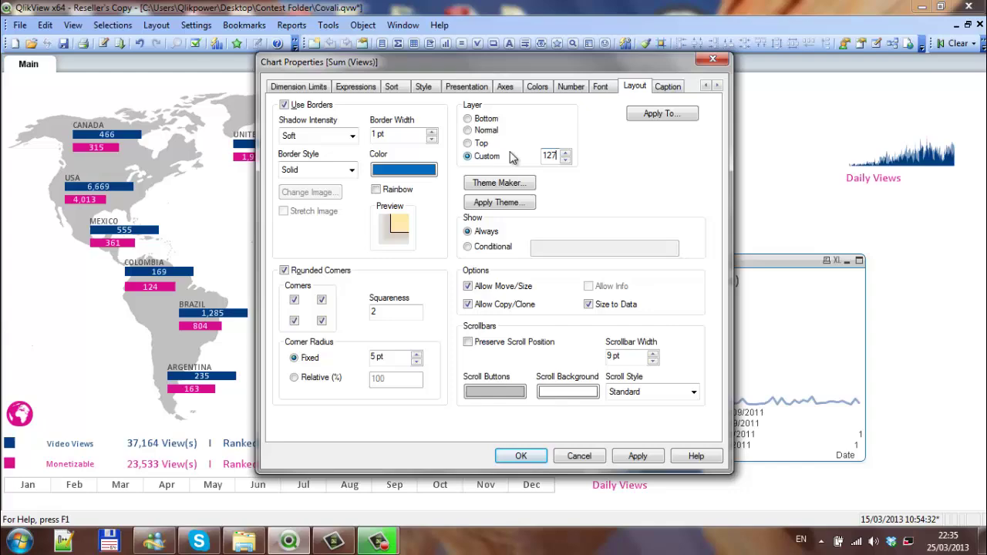
{"action": "left_click", "coordinate": [521, 456]}
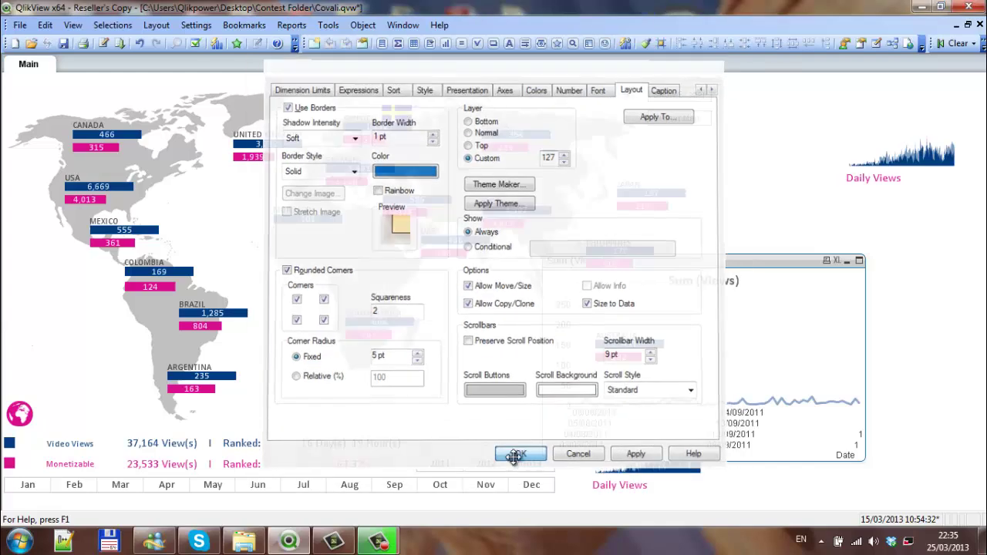
{"action": "left_click_drag", "start_coordinate": [714, 268], "coordinate": [682, 250]}
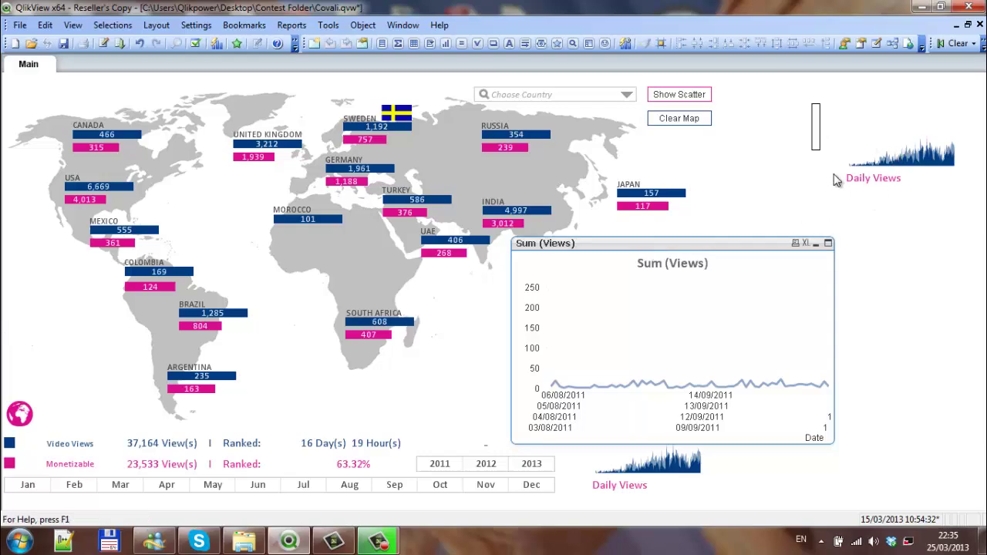
Step: Turn on Use Borders for the top-right sparkline copy
{"action": "right_click", "coordinate": [926, 158]}
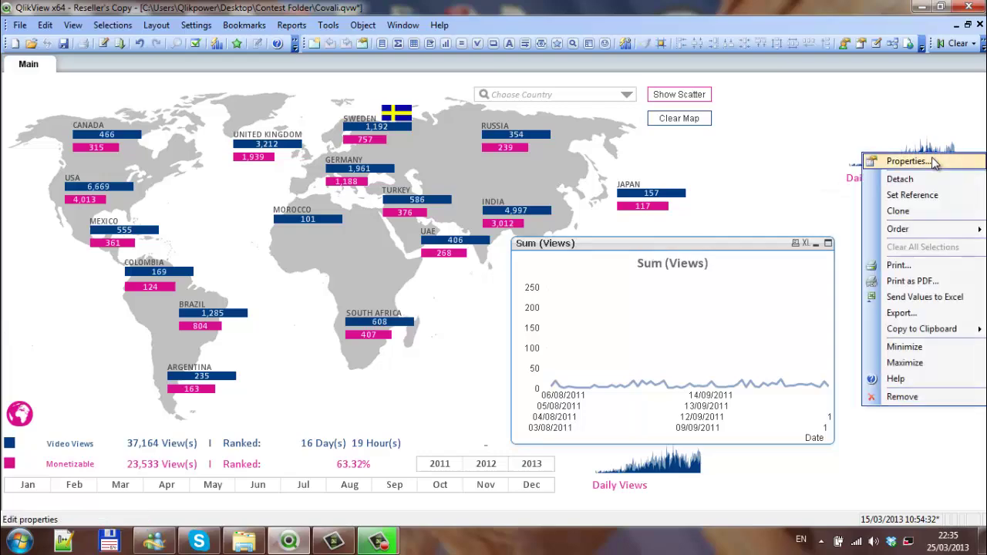
{"action": "left_click", "coordinate": [929, 160]}
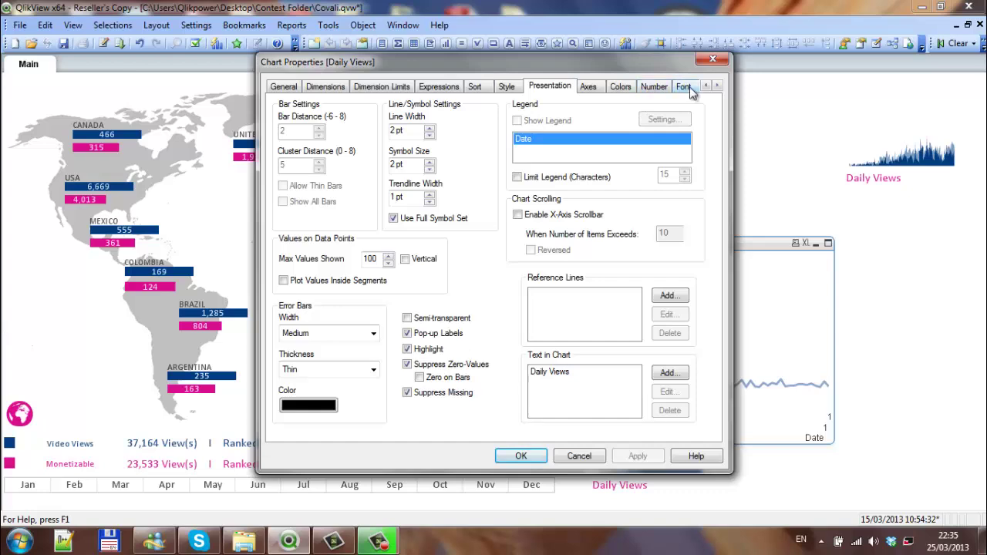
{"action": "left_click", "coordinate": [717, 85]}
{"action": "left_click", "coordinate": [718, 86]}
{"action": "left_click", "coordinate": [635, 86]}
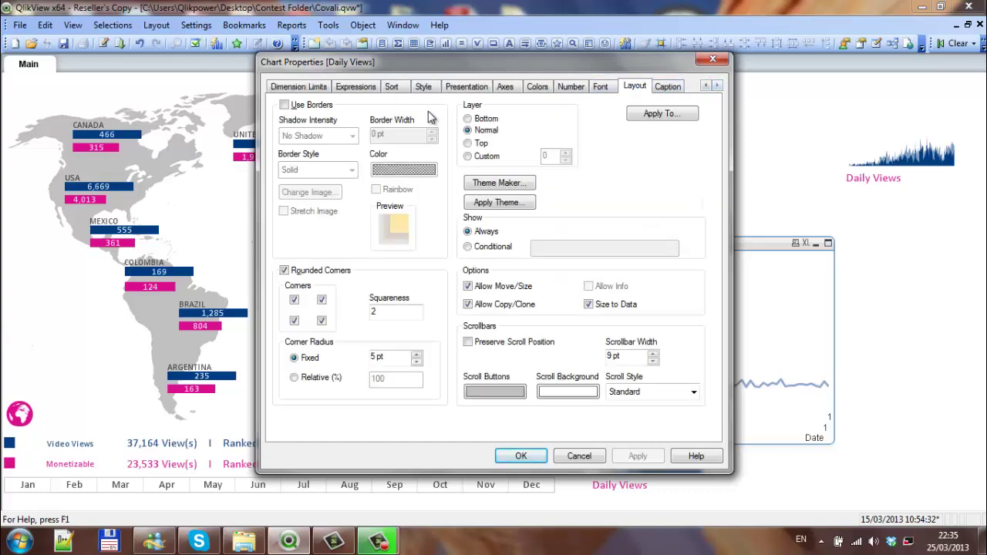
{"action": "left_click", "coordinate": [318, 107]}
{"action": "left_click", "coordinate": [521, 456]}
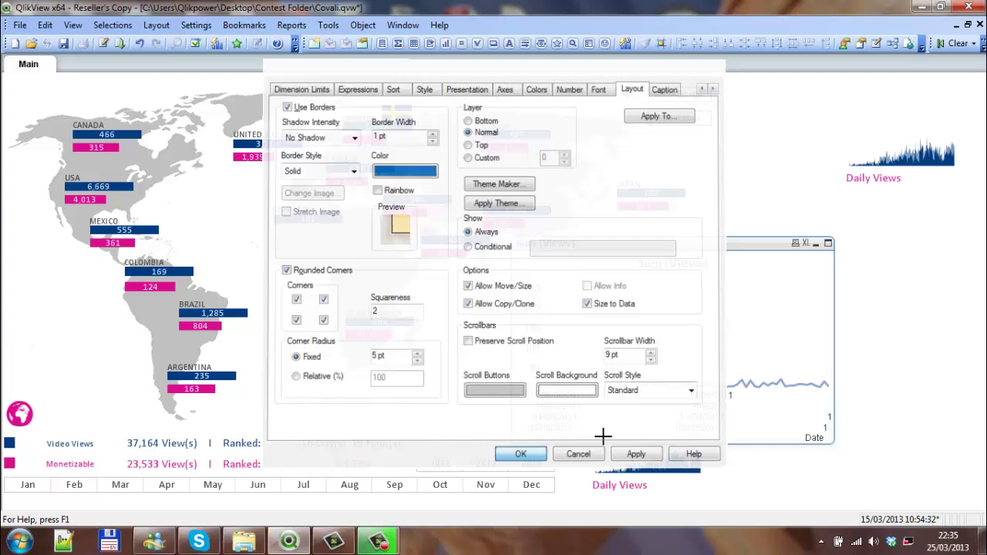
{"action": "left_click", "coordinate": [692, 247]}
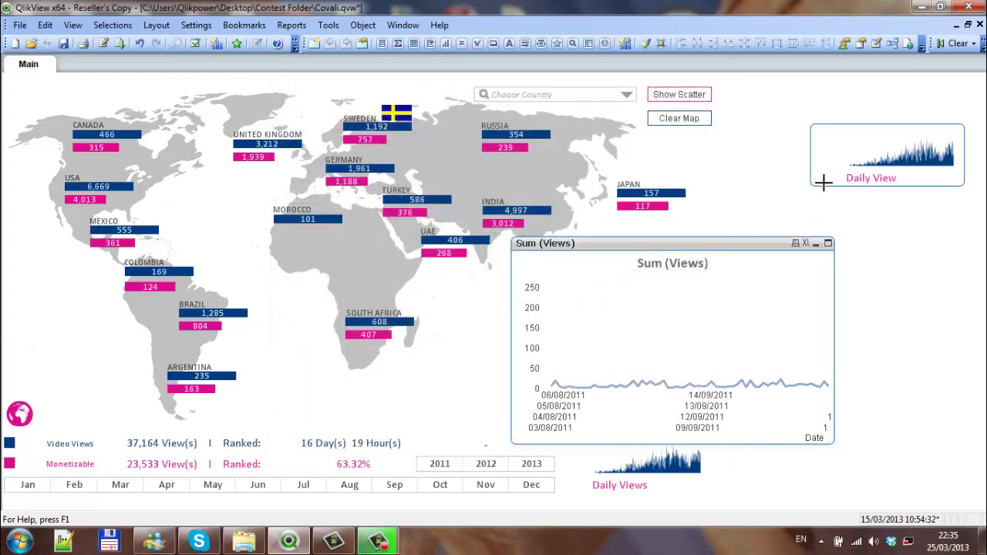
Step: Turn off Show Caption for the Sum (Views) chart and apply
{"action": "right_click", "coordinate": [694, 246]}
{"action": "left_click", "coordinate": [762, 257]}
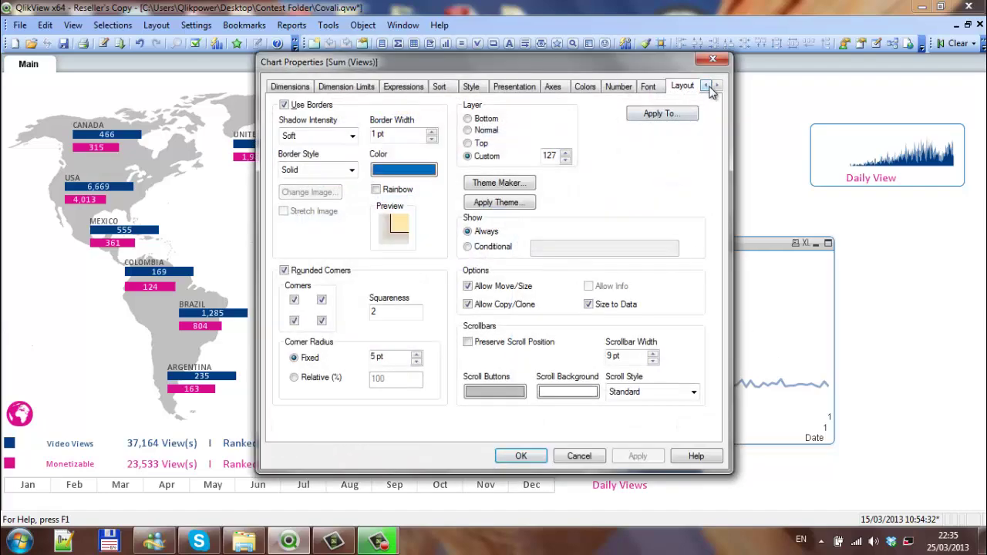
{"action": "left_click", "coordinate": [711, 91]}
{"action": "left_click", "coordinate": [679, 90]}
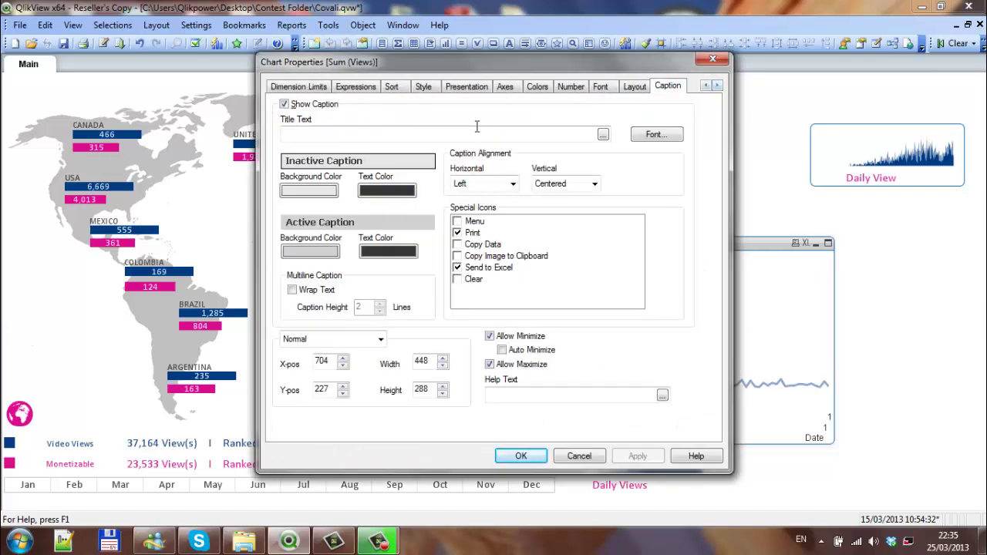
{"action": "left_click", "coordinate": [284, 105]}
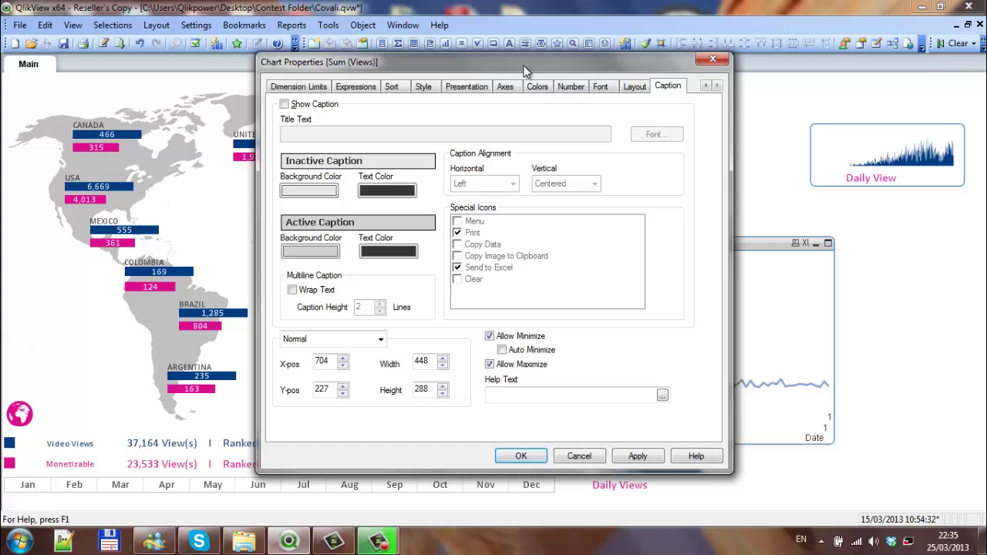
{"action": "left_click_drag", "start_coordinate": [534, 65], "coordinate": [322, 63]}
{"action": "left_click", "coordinate": [426, 455]}
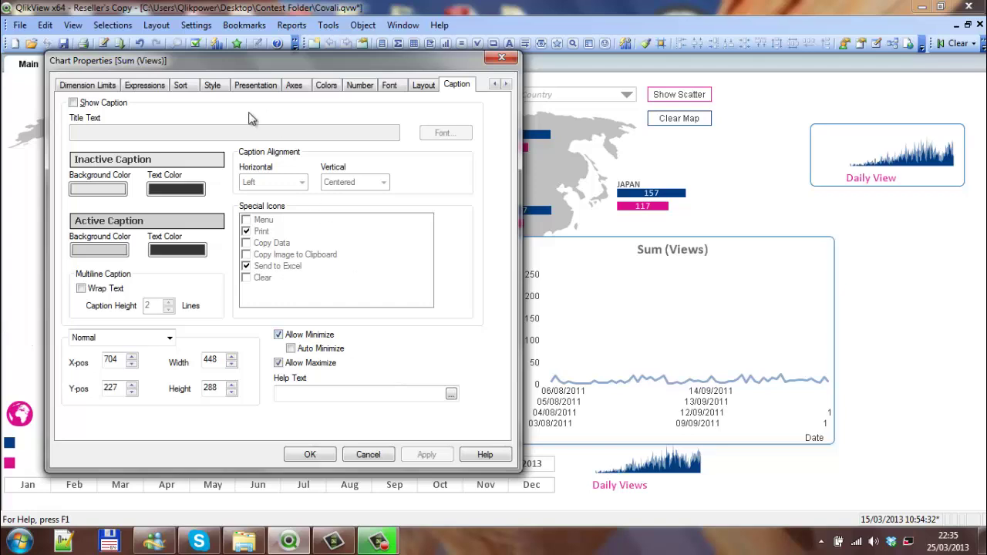
Step: Uncheck Show Title in Chart on the General page and apply
{"action": "left_click", "coordinate": [494, 85]}
{"action": "left_click", "coordinate": [494, 86]}
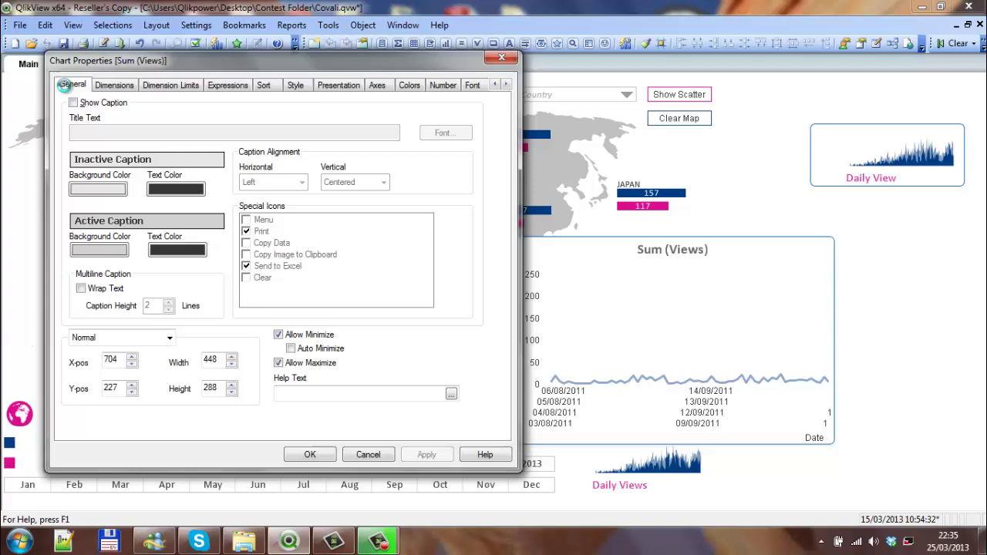
{"action": "left_click", "coordinate": [71, 85]}
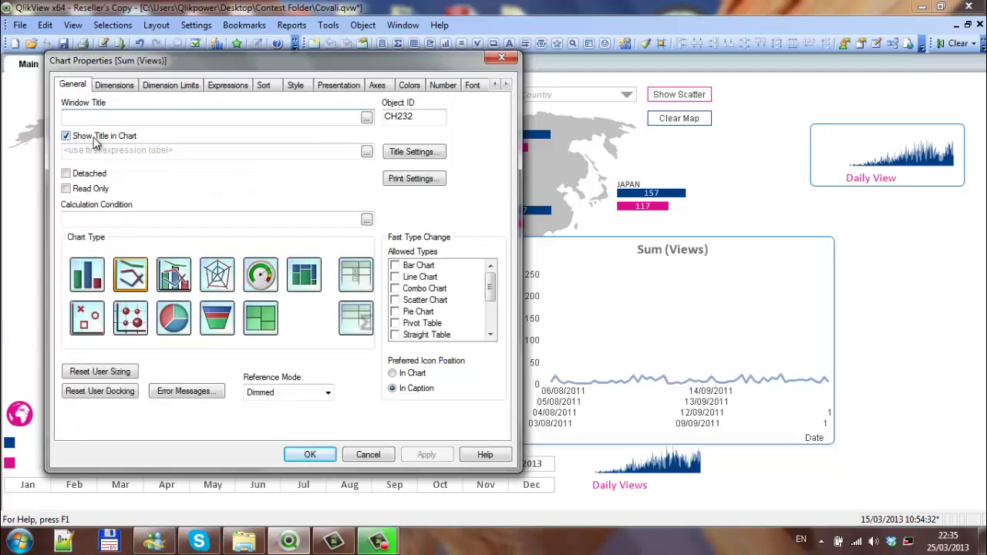
{"action": "left_click", "coordinate": [67, 137]}
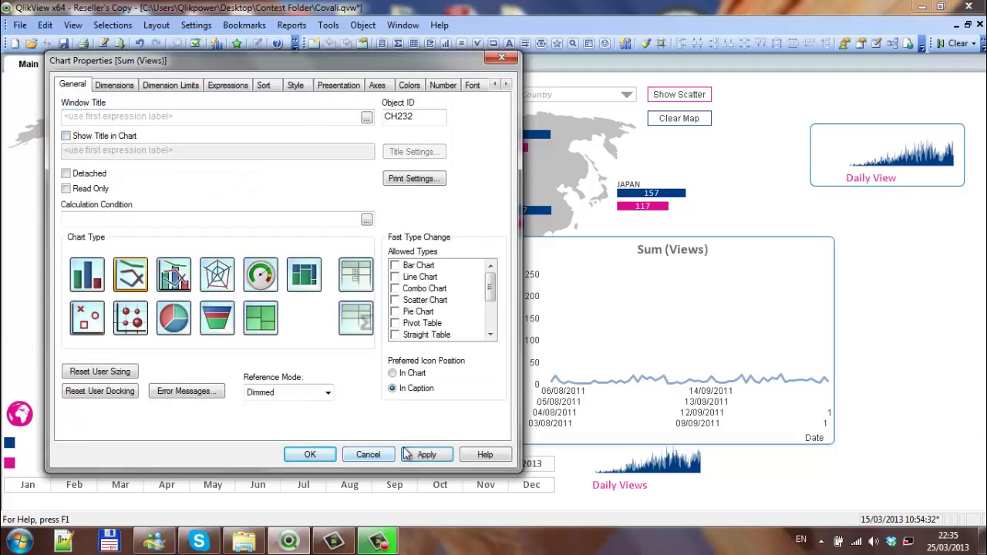
{"action": "left_click", "coordinate": [409, 455]}
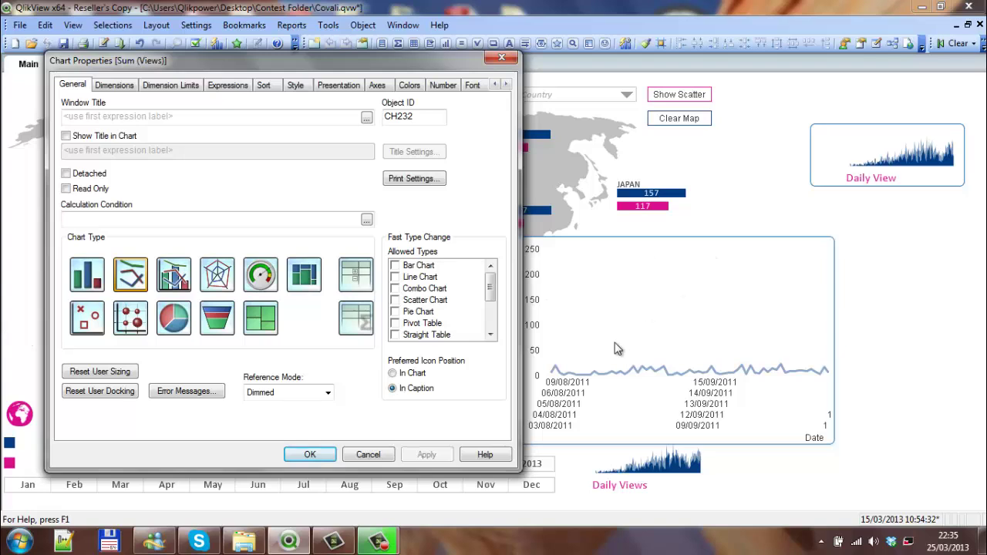
{"action": "left_click", "coordinate": [340, 85]}
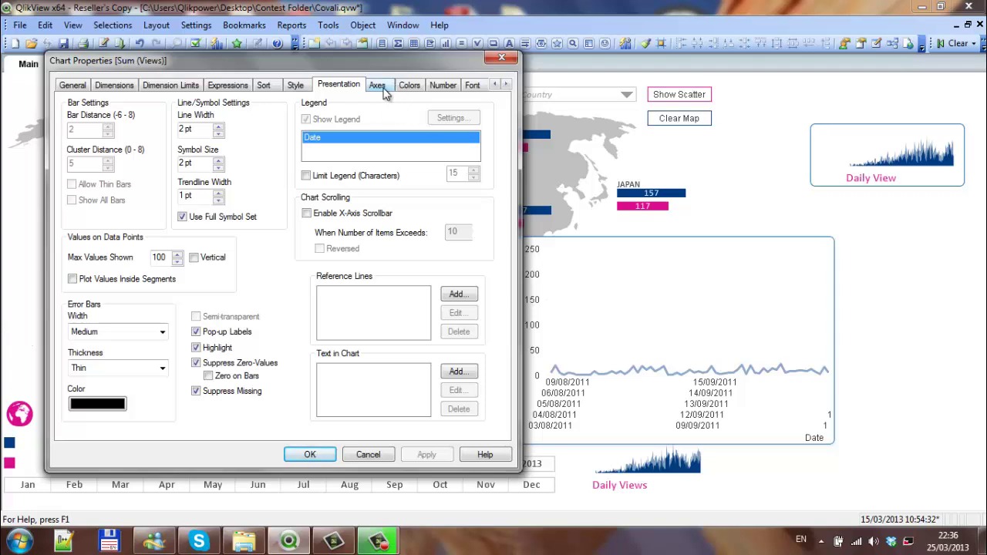
{"action": "left_click", "coordinate": [296, 86]}
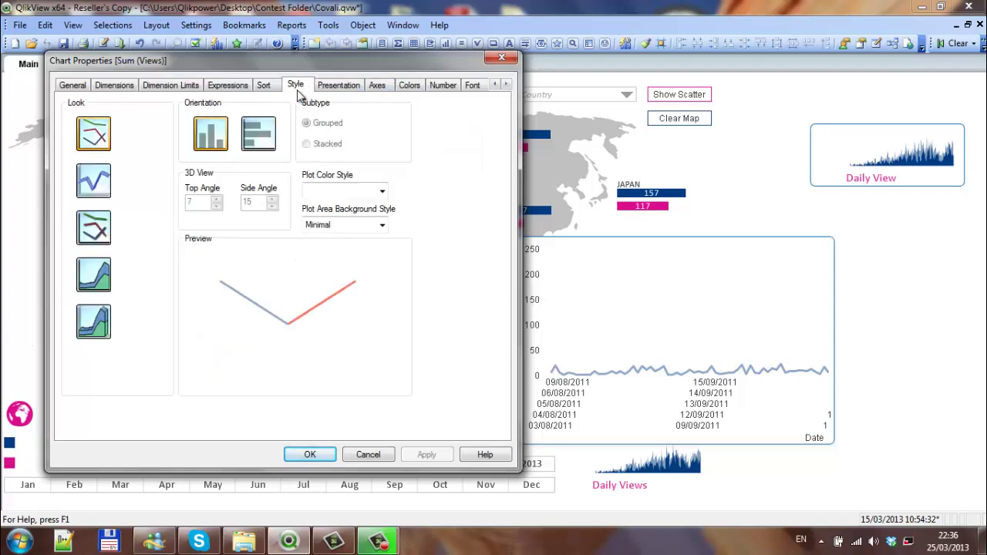
Step: Switch the chart to the filled area look and make the Date dimension axis Continuous
{"action": "left_click", "coordinate": [97, 276]}
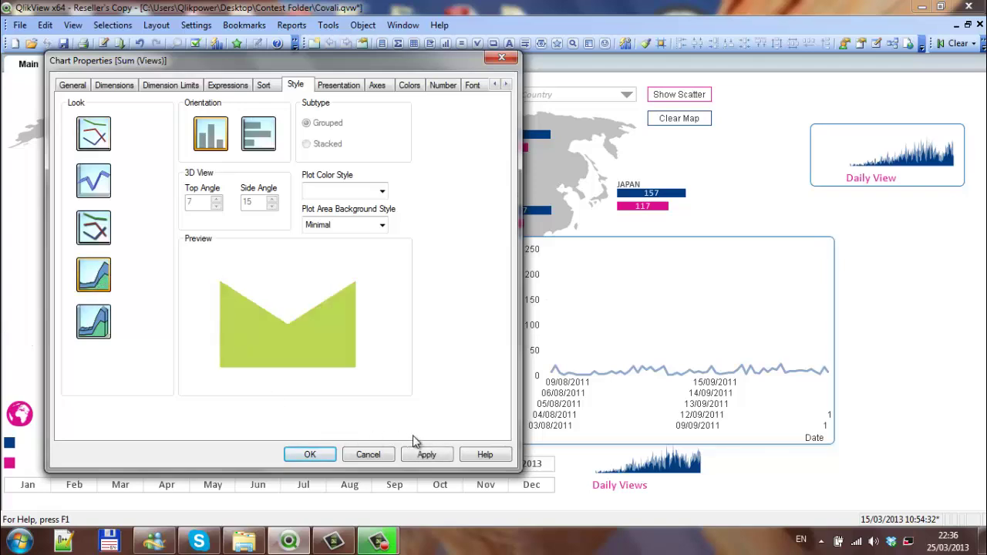
{"action": "left_click", "coordinate": [423, 457]}
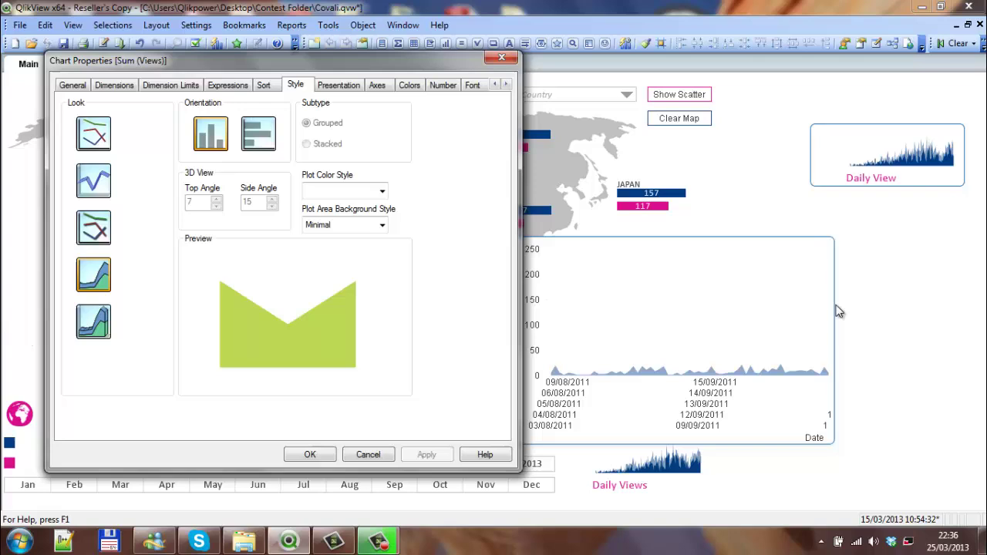
{"action": "left_click", "coordinate": [338, 85]}
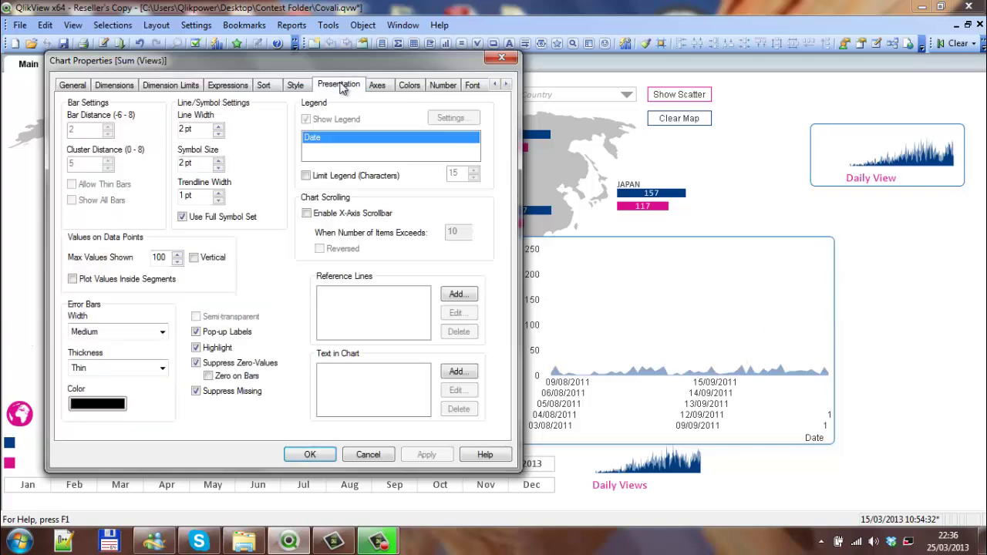
{"action": "left_click", "coordinate": [377, 85]}
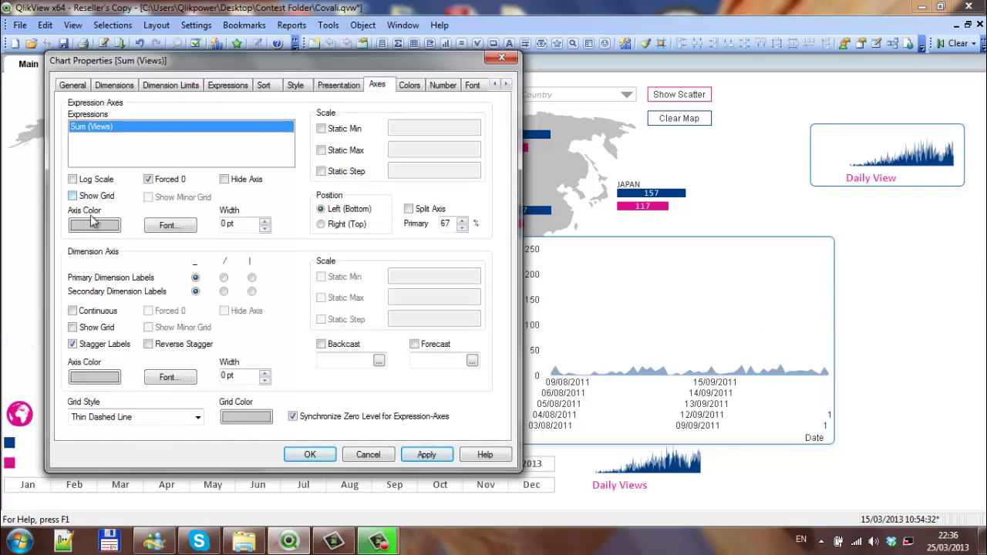
{"action": "left_click", "coordinate": [74, 312]}
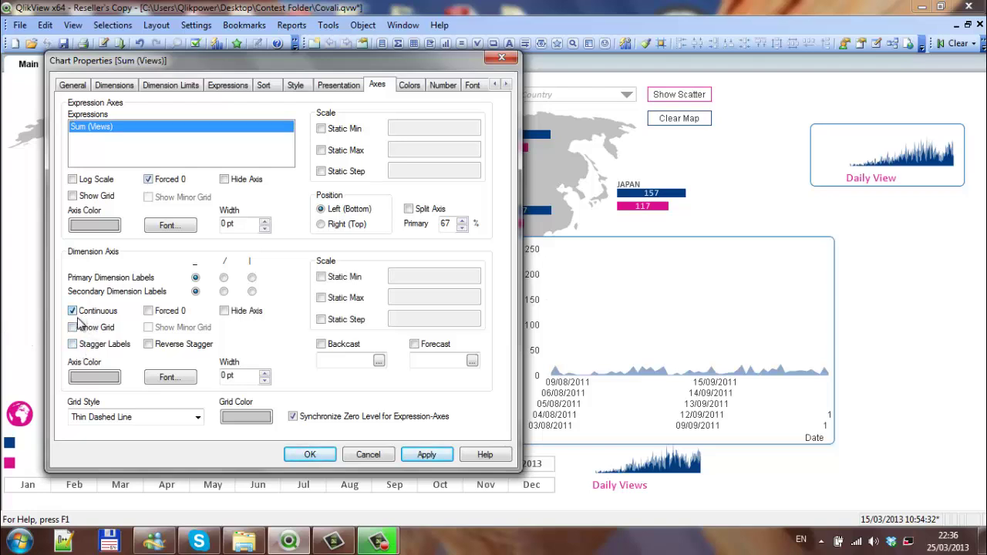
{"action": "left_click", "coordinate": [427, 456]}
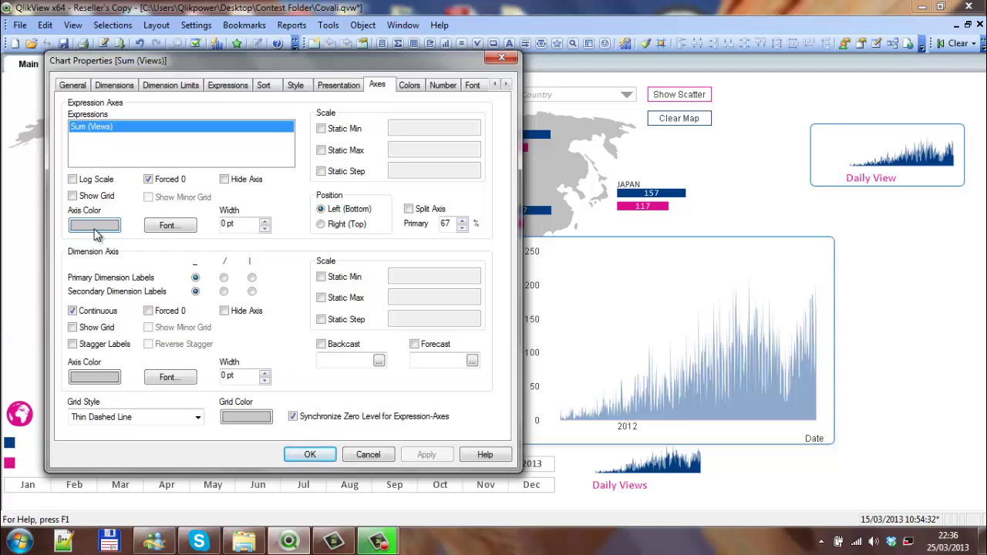
Step: Set the expression axis colour to 100% transparency
{"action": "left_click", "coordinate": [91, 231]}
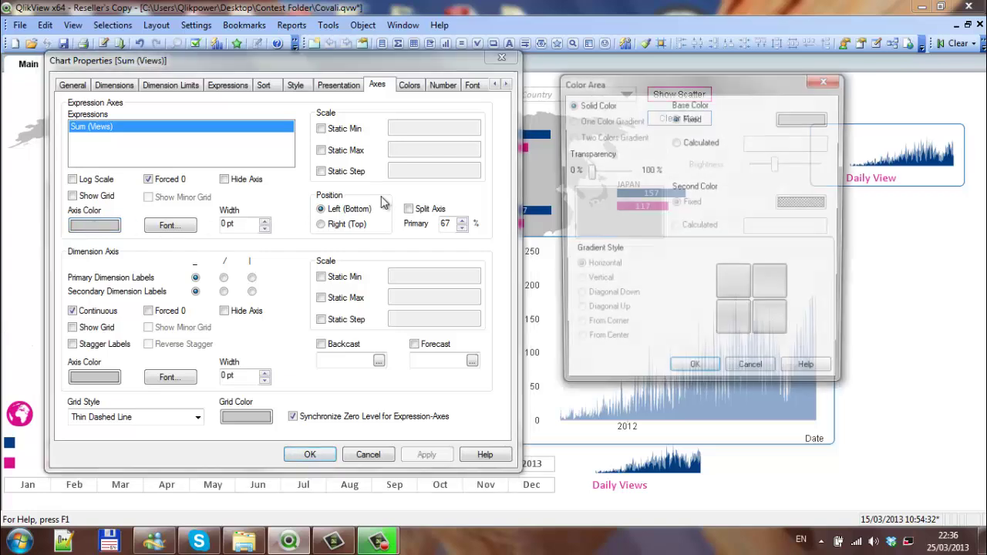
{"action": "left_click_drag", "start_coordinate": [589, 173], "coordinate": [664, 188]}
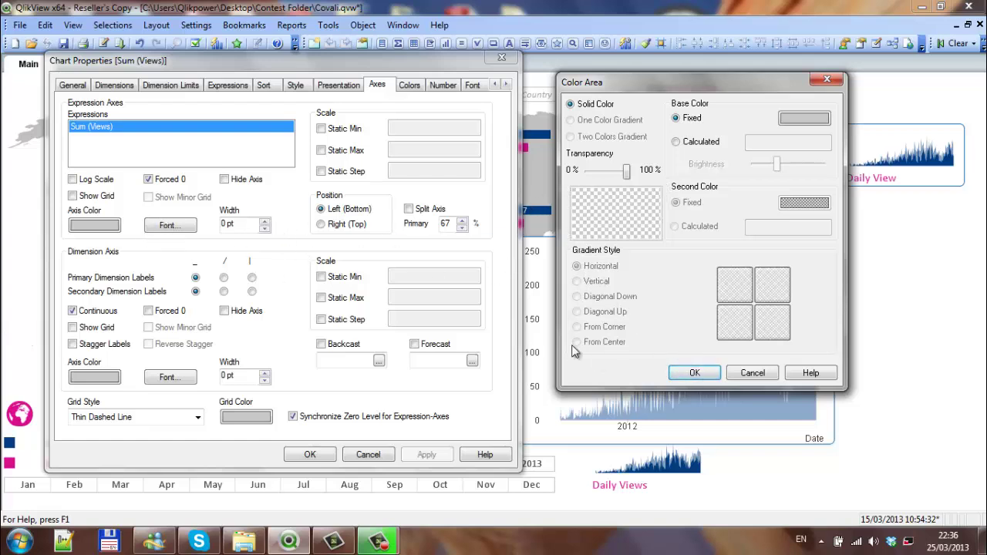
{"action": "left_click", "coordinate": [695, 373]}
Step: Make the expression axis label font colour 100% transparent and apply
{"action": "left_click", "coordinate": [170, 225]}
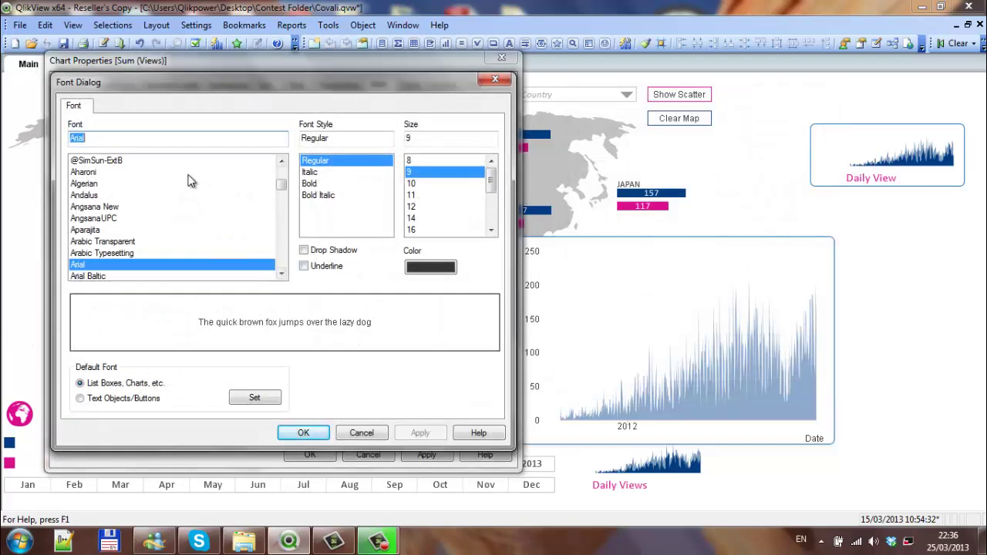
{"action": "left_click", "coordinate": [417, 268]}
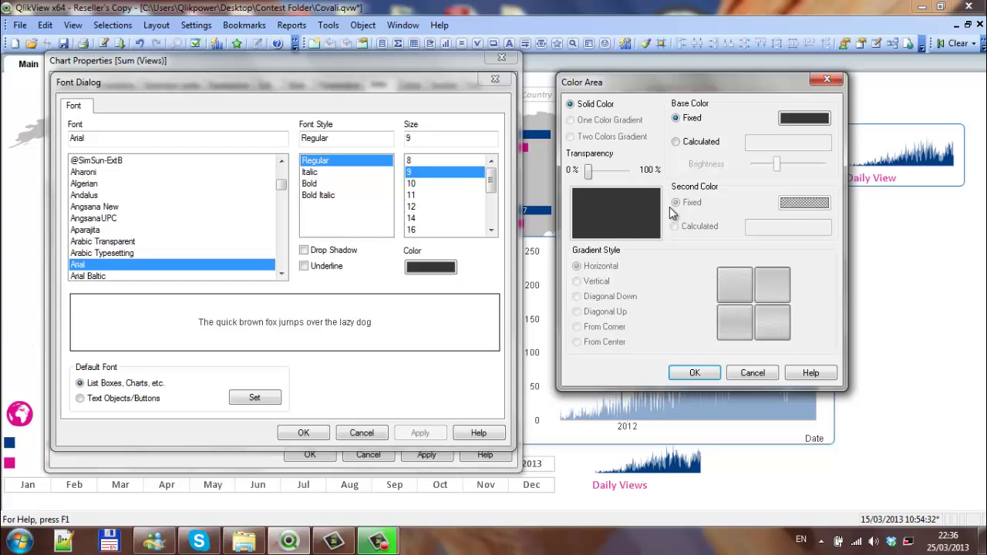
{"action": "left_click_drag", "start_coordinate": [667, 181], "coordinate": [668, 182]}
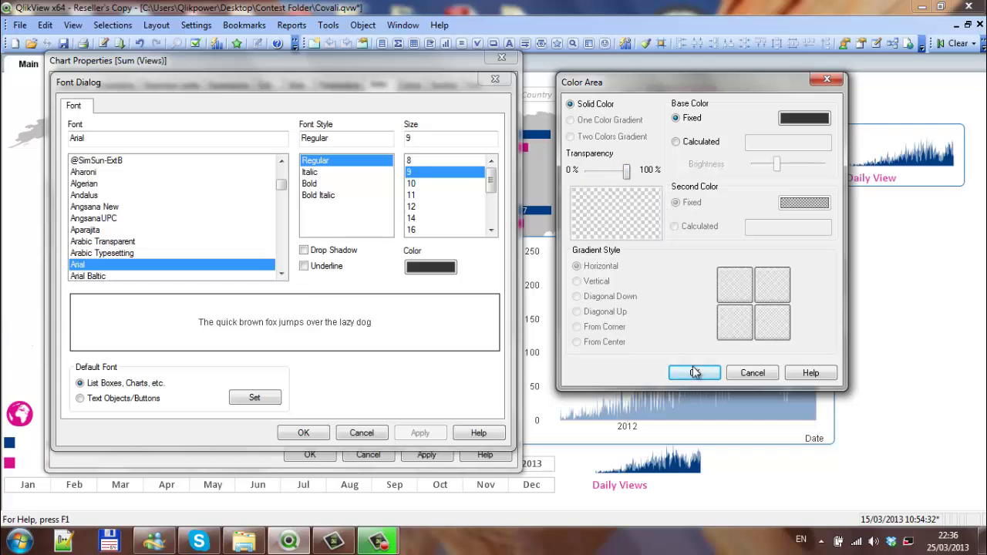
{"action": "left_click", "coordinate": [695, 373]}
{"action": "left_click", "coordinate": [320, 434]}
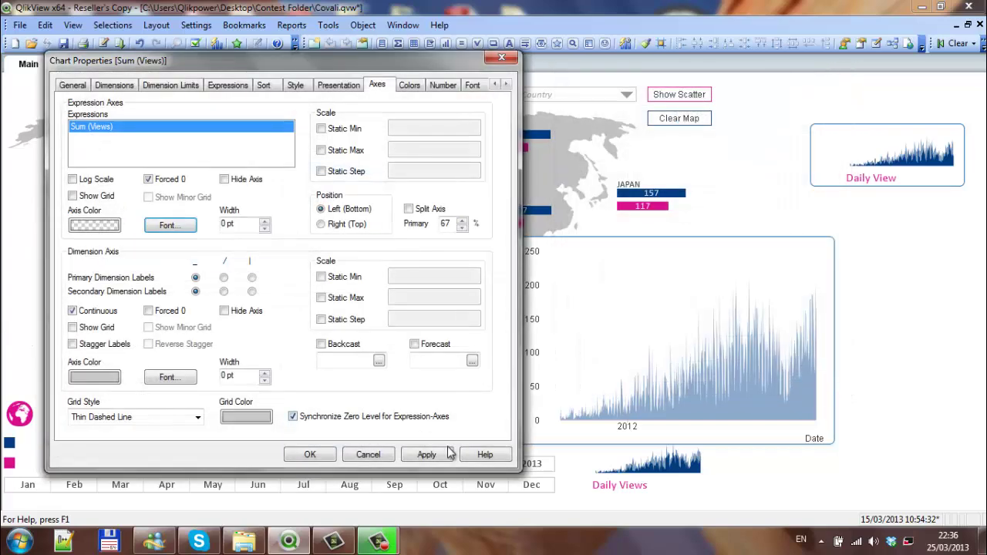
{"action": "left_click", "coordinate": [427, 455]}
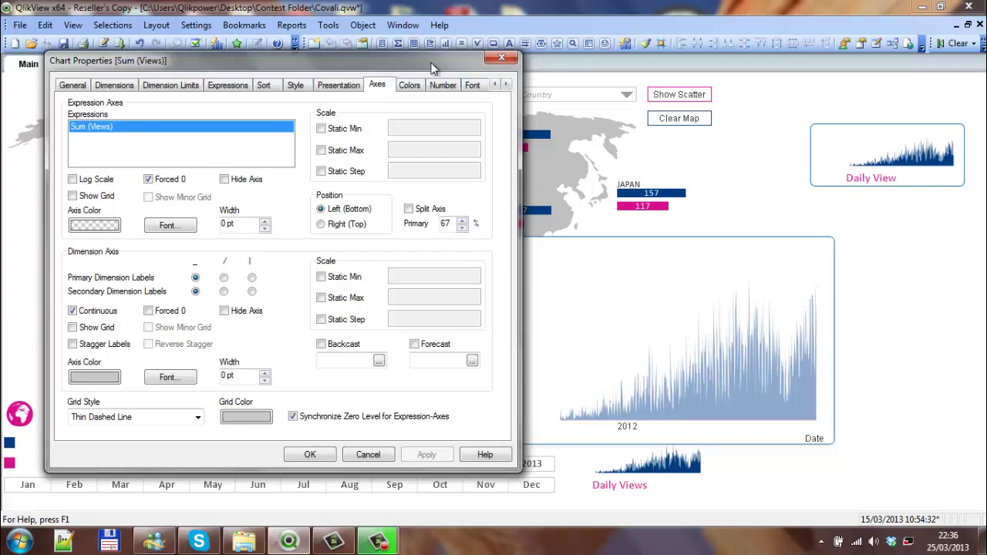
{"action": "left_click_drag", "start_coordinate": [432, 67], "coordinate": [352, 66]}
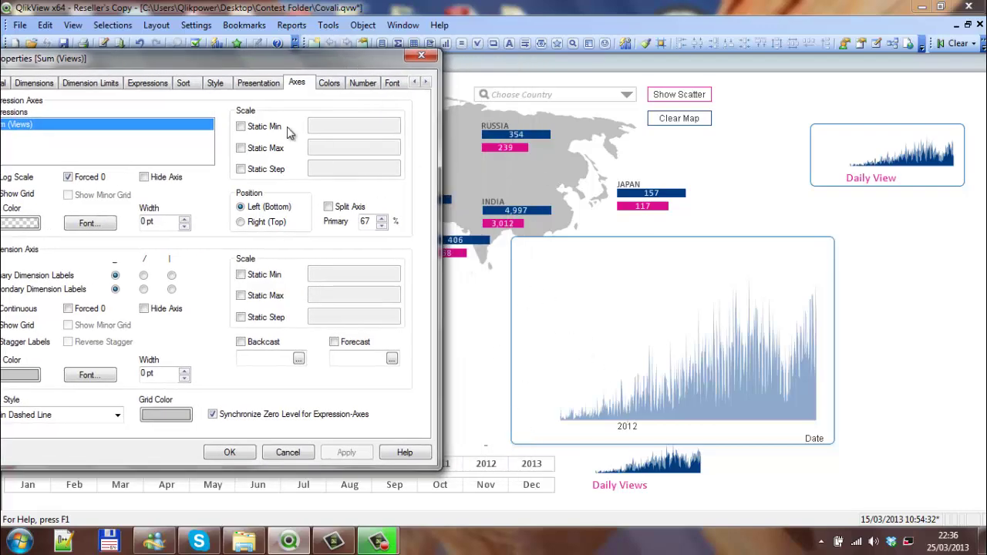
{"action": "left_click_drag", "start_coordinate": [259, 69], "coordinate": [388, 76]}
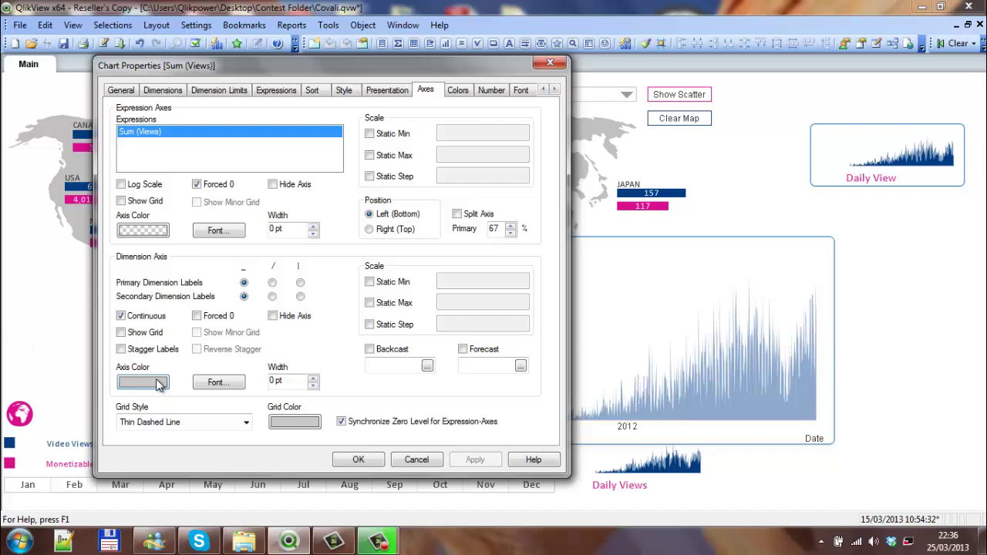
Step: Set the date axis colour to 100% transparency
{"action": "left_click", "coordinate": [158, 381]}
{"action": "left_click_drag", "start_coordinate": [589, 171], "coordinate": [630, 172]}
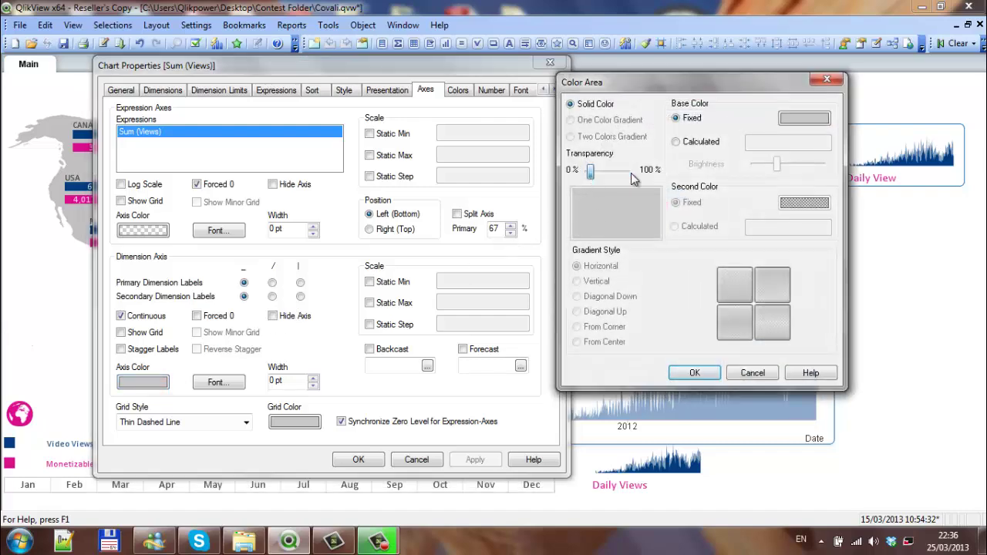
{"action": "left_click", "coordinate": [694, 374]}
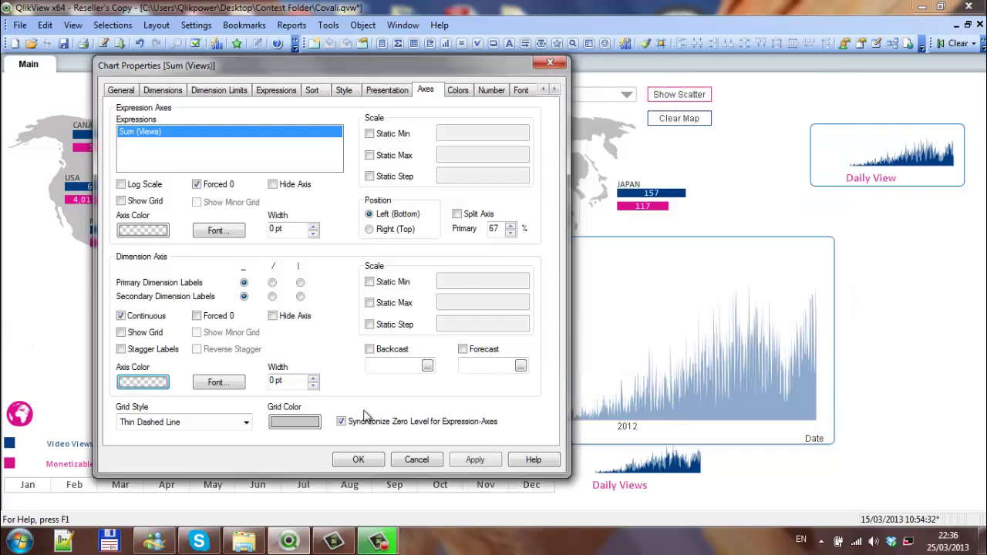
Step: Make the axis label font colour 100% transparent and apply, hiding the 2012 and Date labels
{"action": "left_click", "coordinate": [232, 383]}
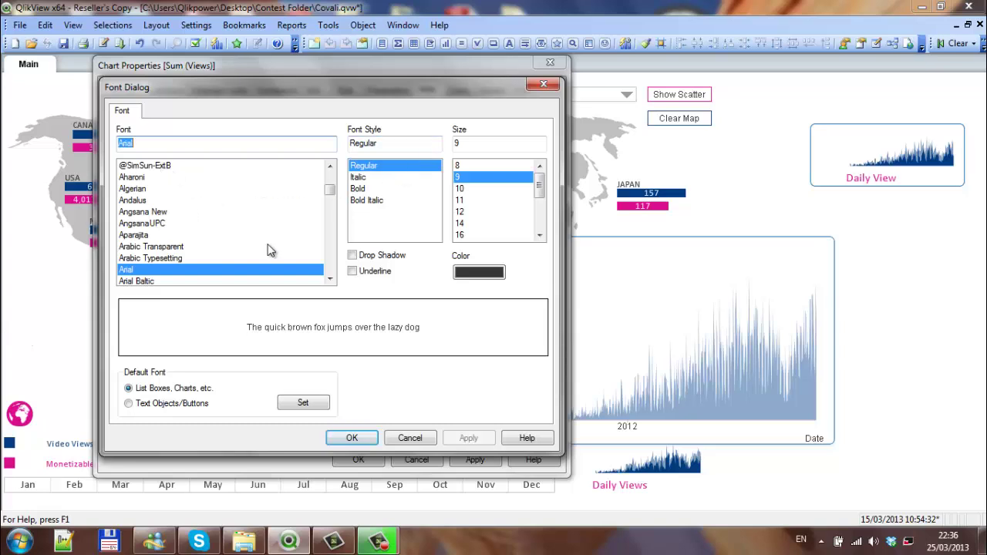
{"action": "left_click", "coordinate": [474, 273]}
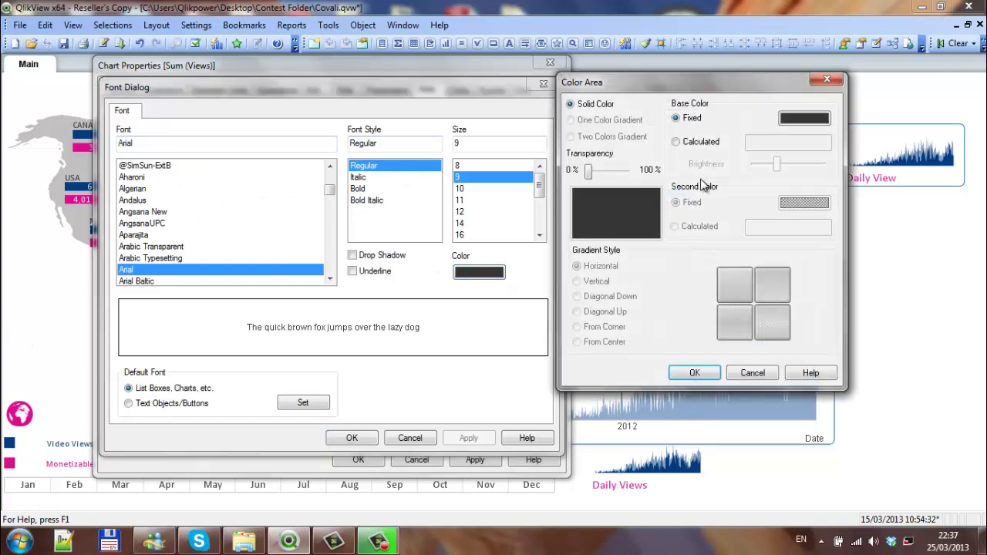
{"action": "left_click_drag", "start_coordinate": [590, 176], "coordinate": [631, 173]}
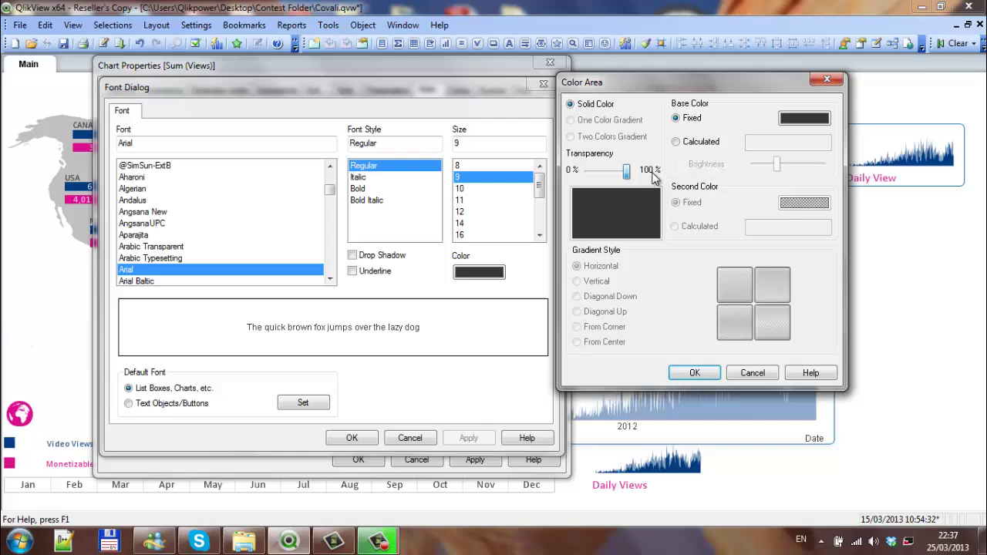
{"action": "left_click", "coordinate": [694, 373]}
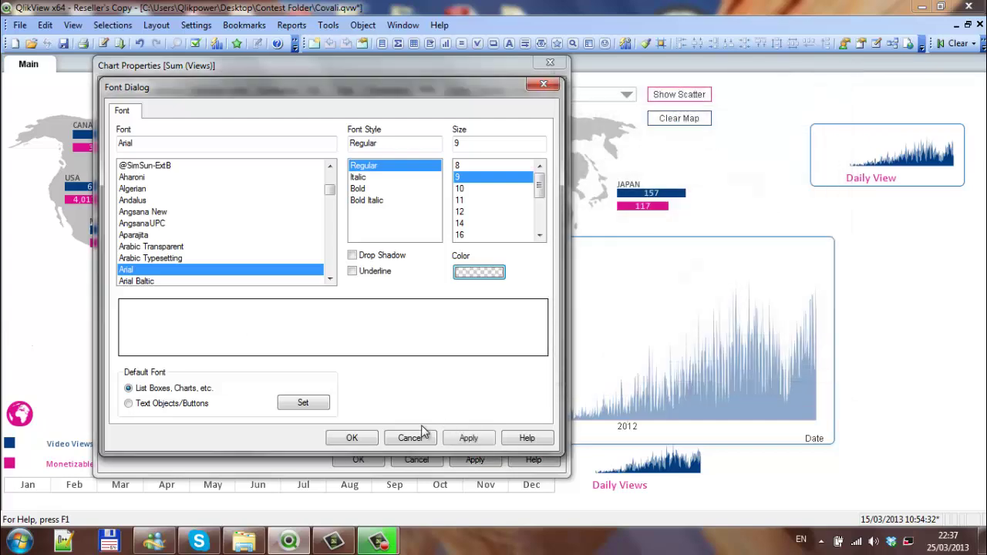
{"action": "left_click", "coordinate": [351, 438]}
{"action": "left_click", "coordinate": [468, 461]}
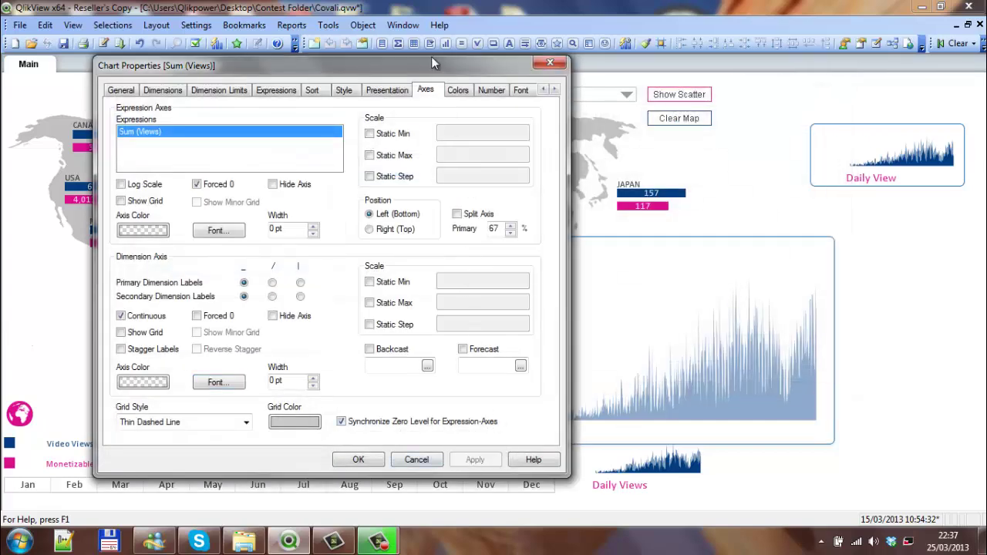
{"action": "left_click_drag", "start_coordinate": [433, 63], "coordinate": [344, 63]}
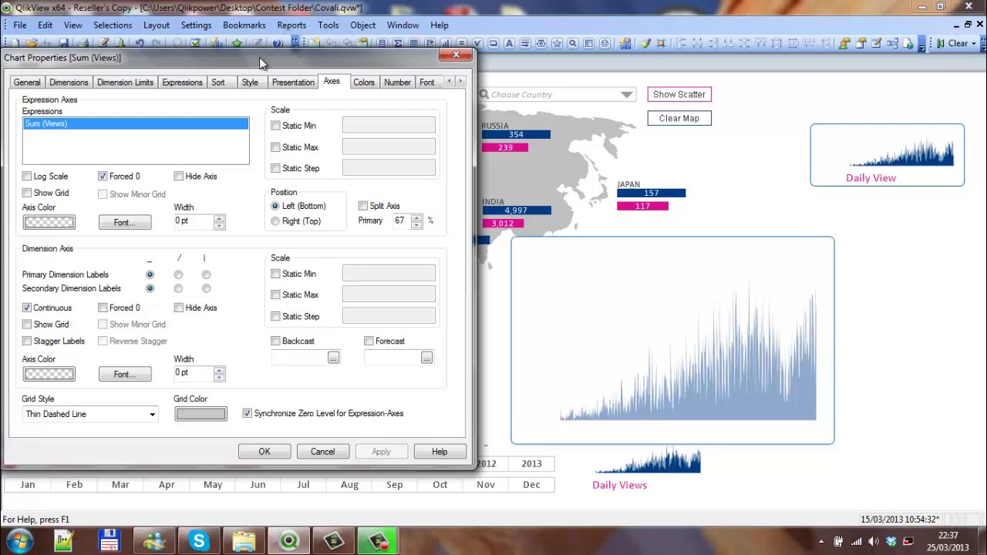
{"action": "left_click_drag", "start_coordinate": [260, 63], "coordinate": [358, 78]}
Step: Toggle Use Borders off and back on in Layout, keeping the chart's border, and close properties
{"action": "left_click", "coordinate": [549, 101]}
{"action": "left_click", "coordinate": [549, 101]}
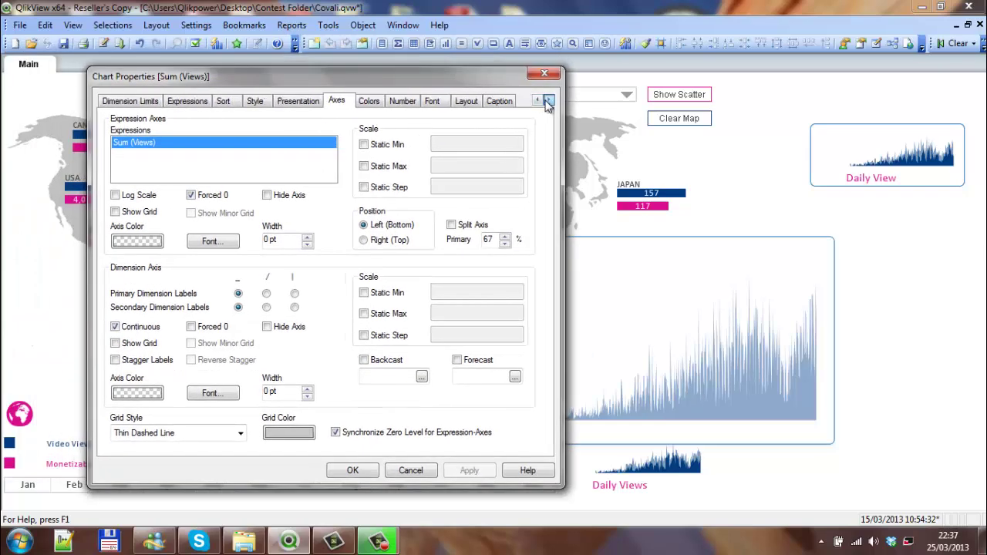
{"action": "left_click", "coordinate": [465, 101]}
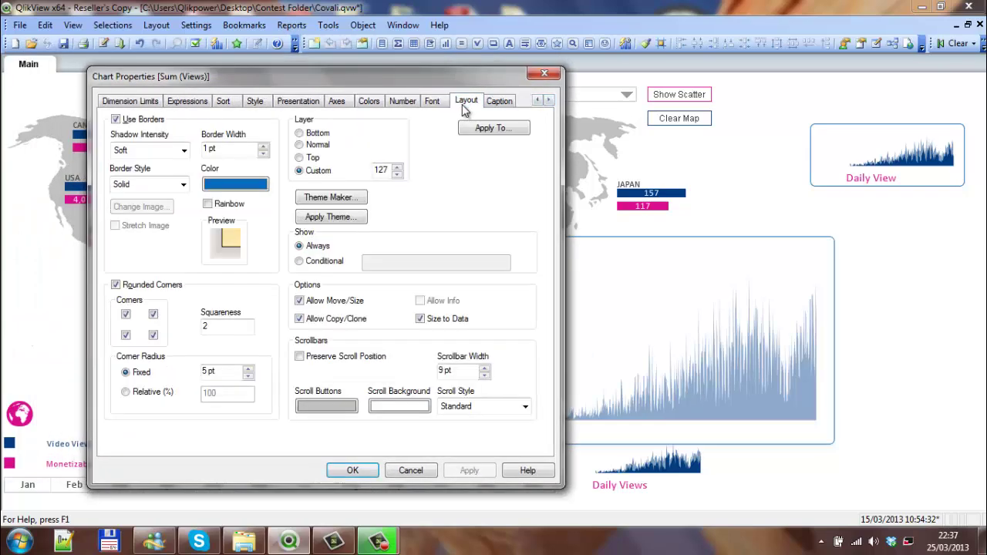
{"action": "left_click", "coordinate": [117, 119]}
{"action": "left_click", "coordinate": [477, 471]}
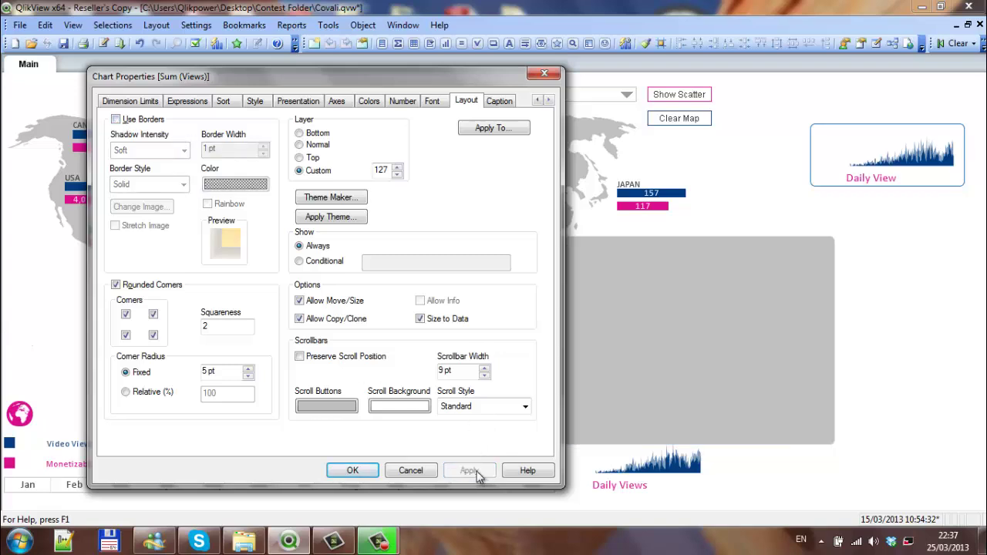
{"action": "left_click", "coordinate": [117, 119]}
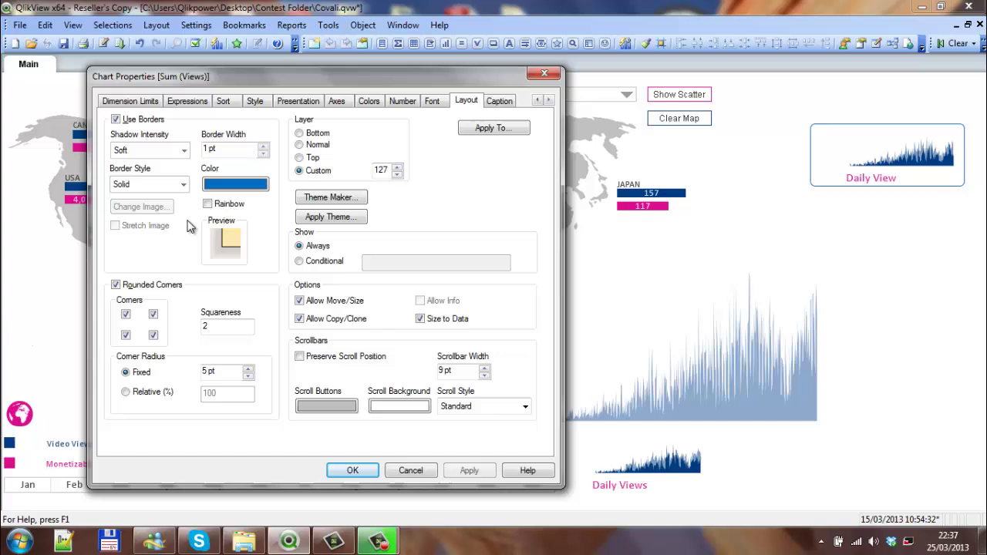
{"action": "left_click", "coordinate": [353, 471]}
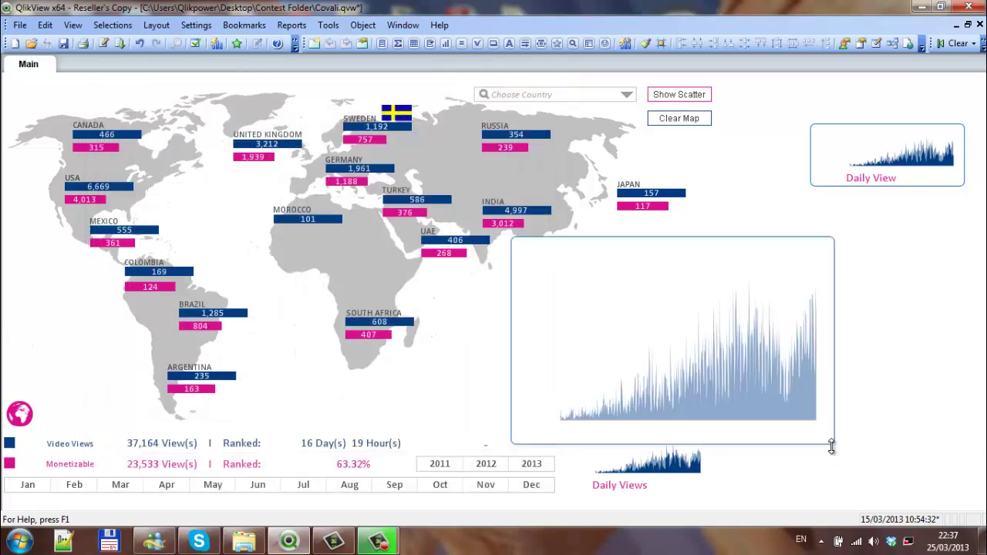
Step: Shrink the chart to sparkline size and place it below the Daily View sparkline
{"action": "left_click_drag", "start_coordinate": [834, 445], "coordinate": [672, 309]}
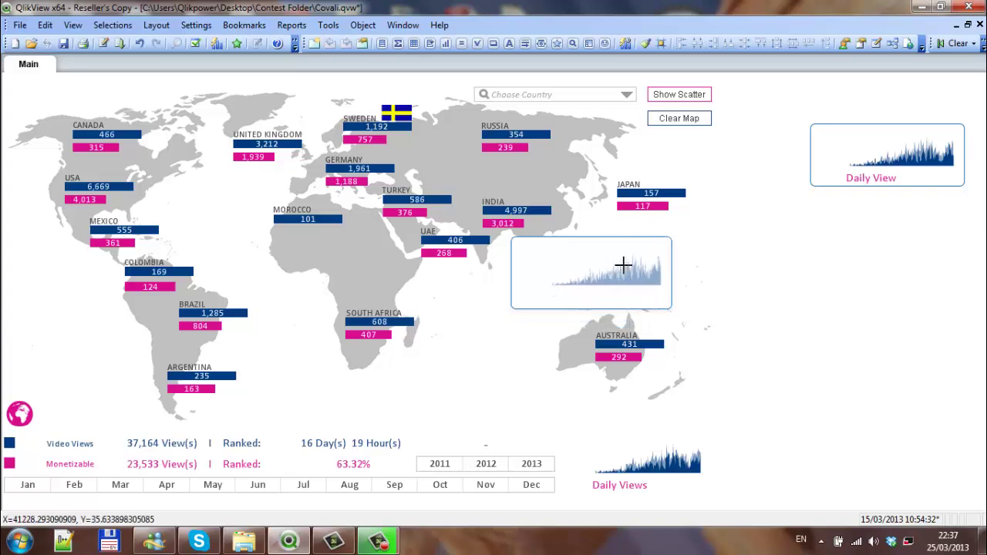
{"action": "left_click_drag", "start_coordinate": [611, 239], "coordinate": [904, 199]}
{"action": "left_click_drag", "start_coordinate": [907, 196], "coordinate": [910, 194]}
{"action": "left_click_drag", "start_coordinate": [975, 220], "coordinate": [968, 216]}
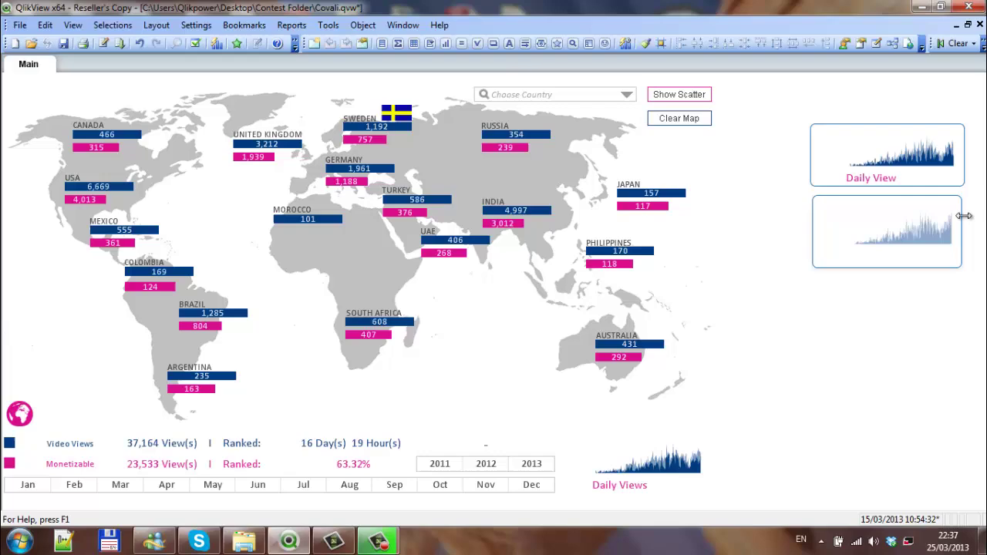
Step: Check the Daily View sparkline's width and height on its Caption page
{"action": "right_click", "coordinate": [879, 158]}
{"action": "left_click", "coordinate": [907, 162]}
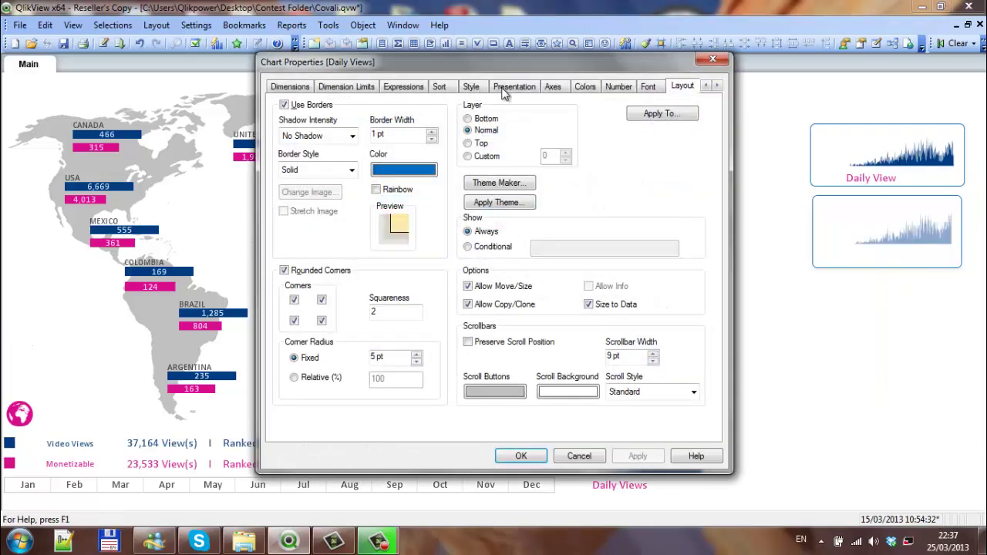
{"action": "left_click", "coordinate": [717, 85]}
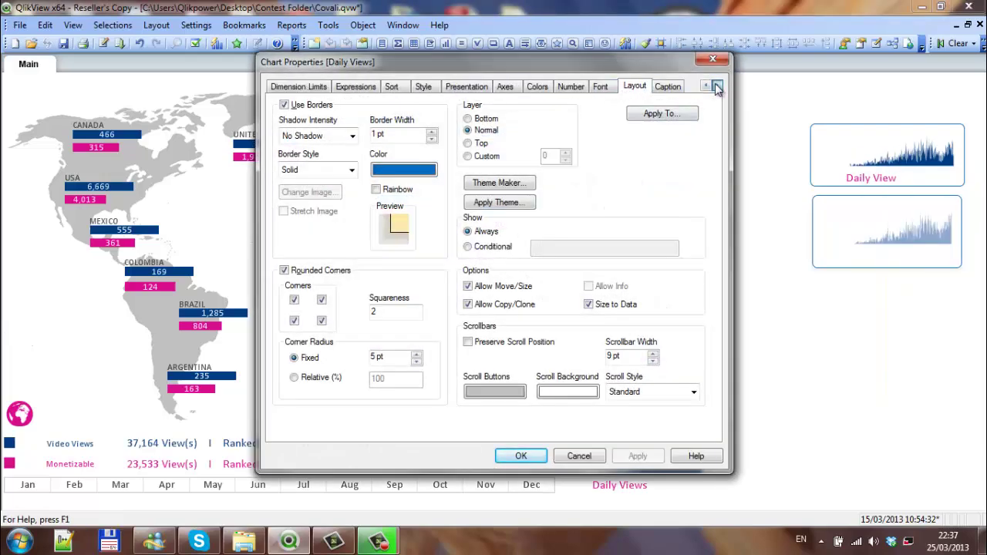
{"action": "left_click", "coordinate": [668, 85]}
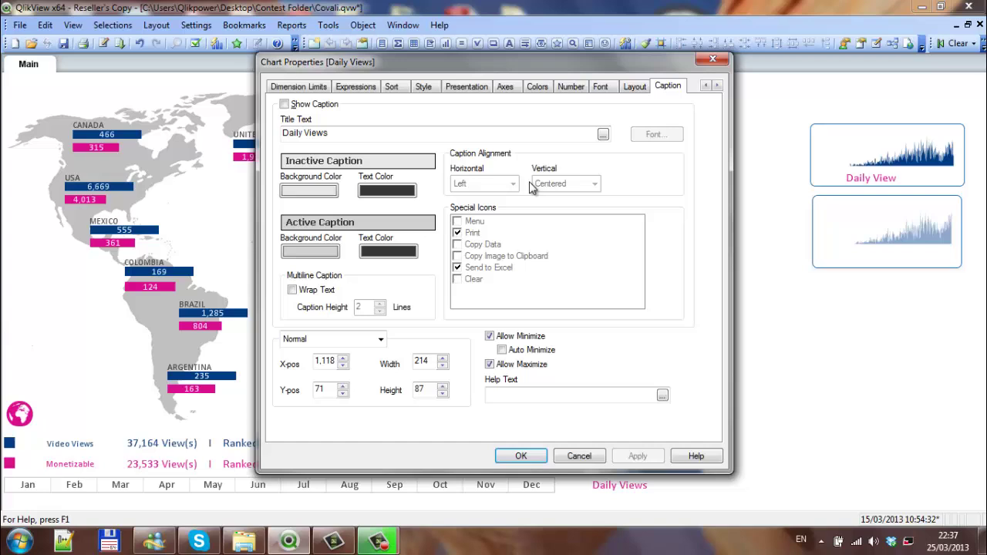
{"action": "double_click", "coordinate": [432, 360]}
{"action": "double_click", "coordinate": [432, 392]}
{"action": "left_click", "coordinate": [517, 456]}
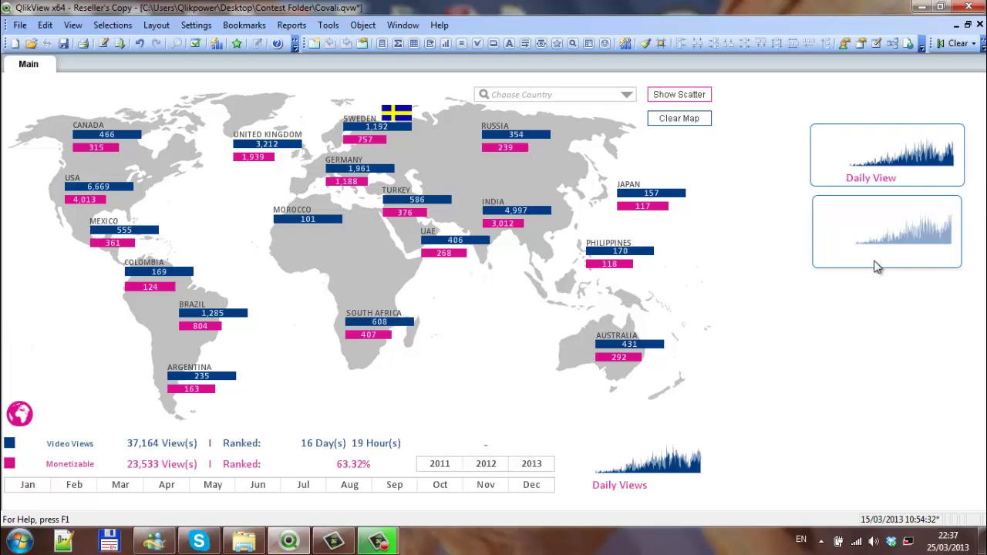
Step: Set the new sparkline's width to 214 on its Caption page
{"action": "right_click", "coordinate": [877, 266]}
{"action": "left_click", "coordinate": [848, 242]}
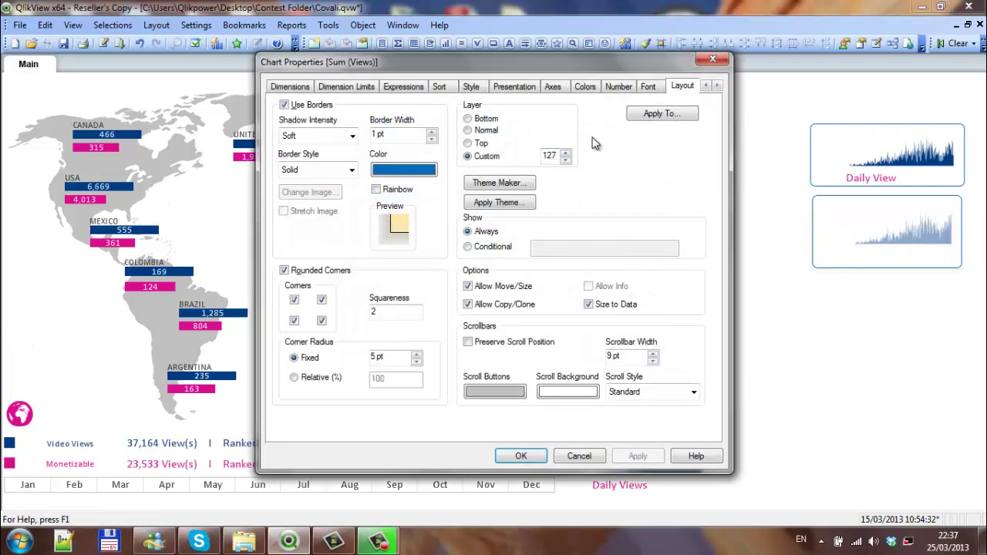
{"action": "left_click", "coordinate": [717, 85]}
{"action": "left_click", "coordinate": [668, 86]}
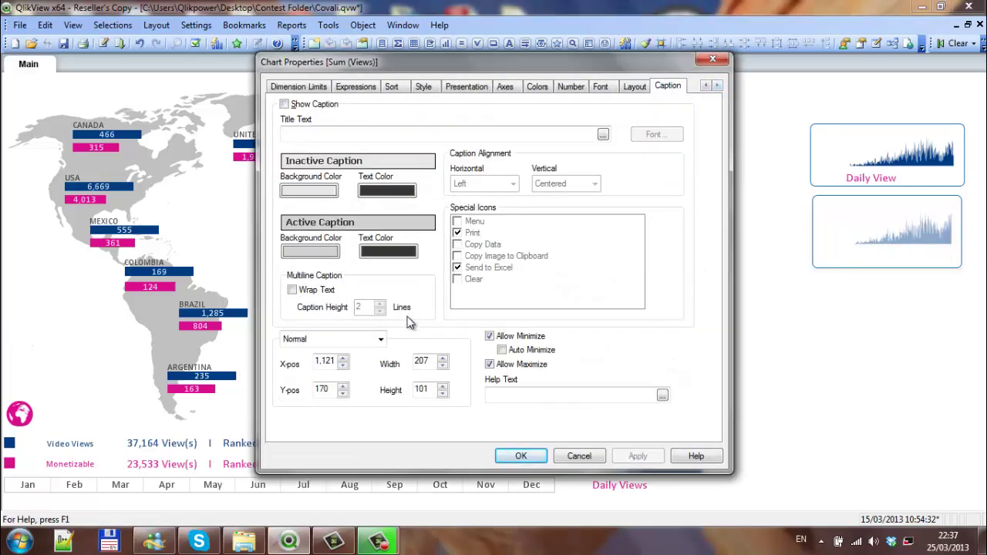
{"action": "double_click", "coordinate": [423, 362]}
{"action": "type", "text": "2"}
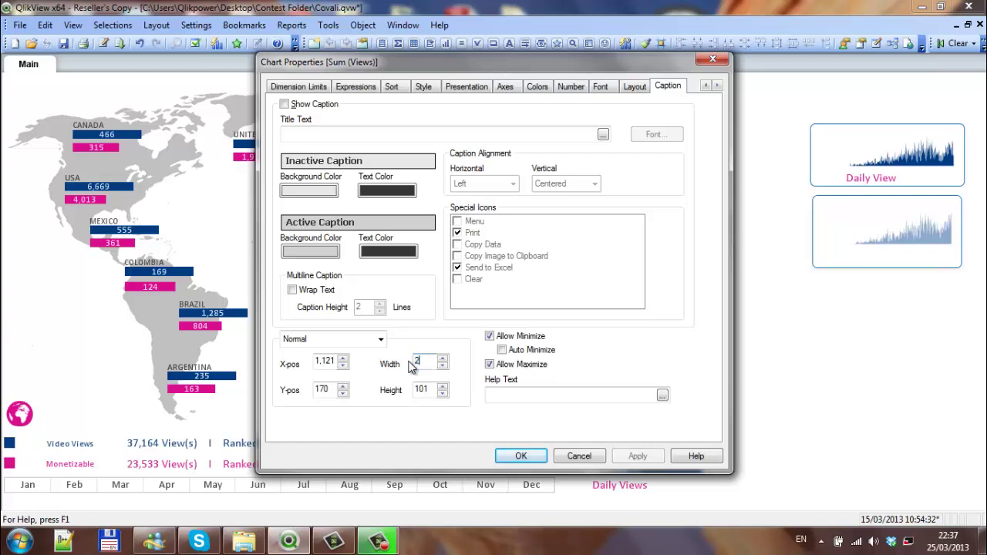
{"action": "type", "text": "14"}
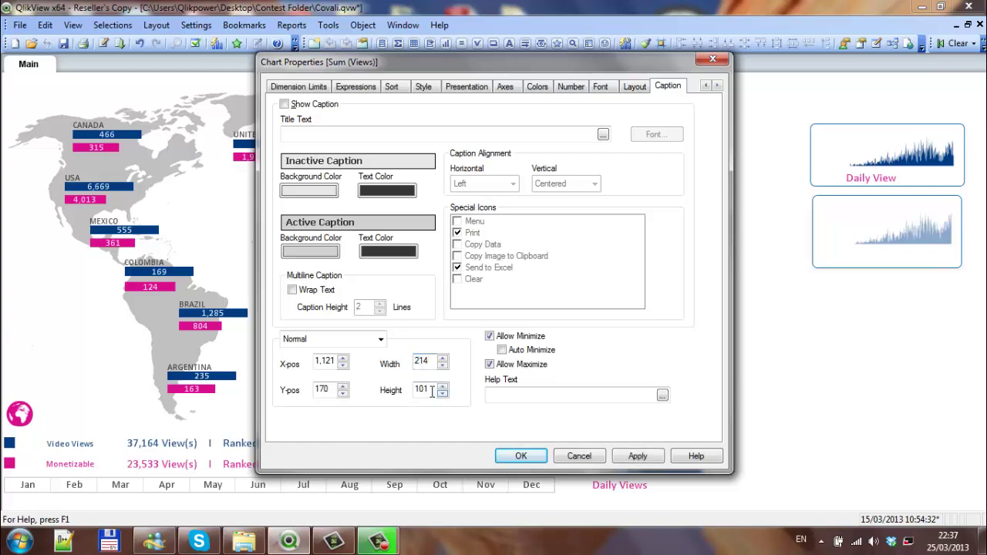
{"action": "double_click", "coordinate": [430, 390]}
Step: Apply the new size, then add a 'Daily Views' in-chart text label and open its font settings
{"action": "left_click", "coordinate": [522, 456]}
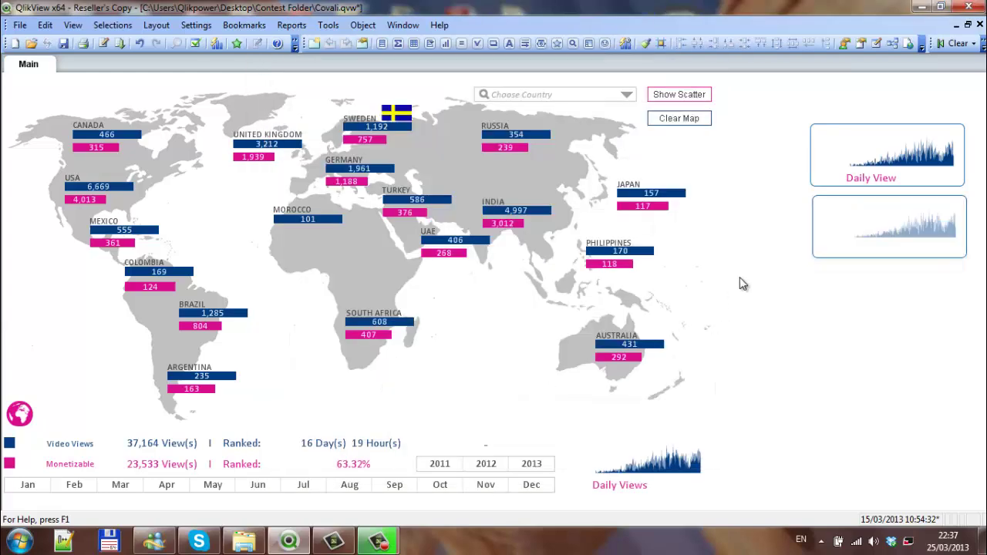
{"action": "right_click", "coordinate": [861, 218]}
{"action": "left_click", "coordinate": [891, 223]}
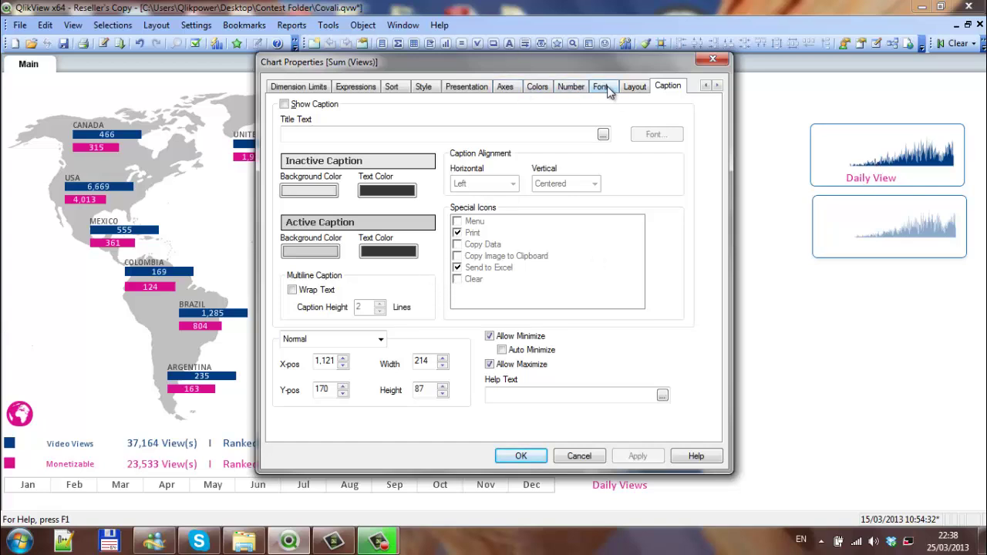
{"action": "left_click", "coordinate": [474, 89]}
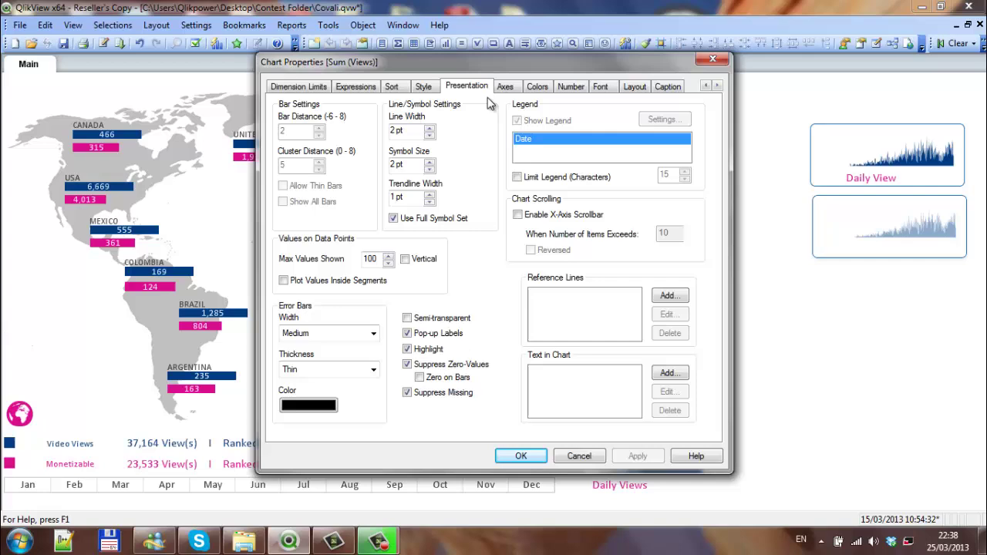
{"action": "left_click", "coordinate": [668, 372]}
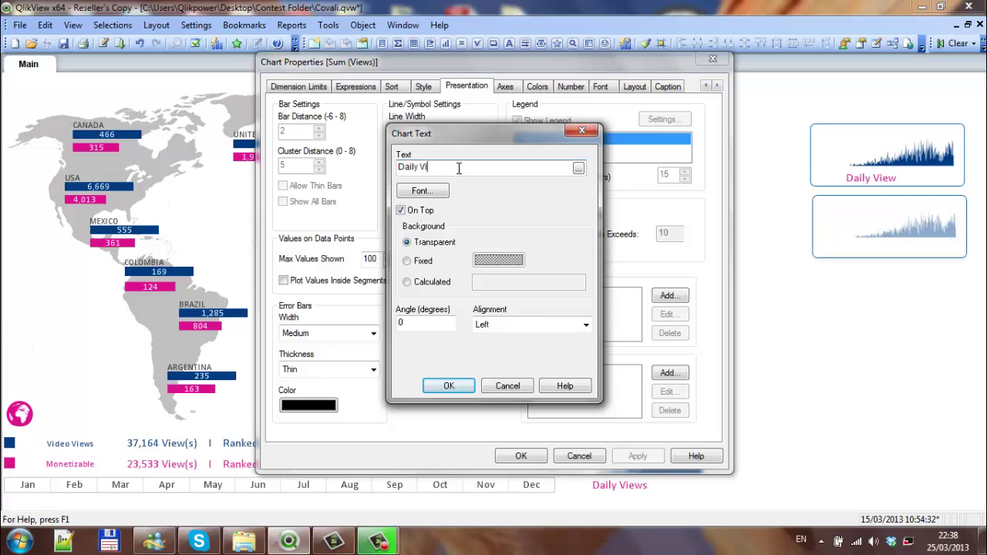
{"action": "left_click", "coordinate": [423, 191]}
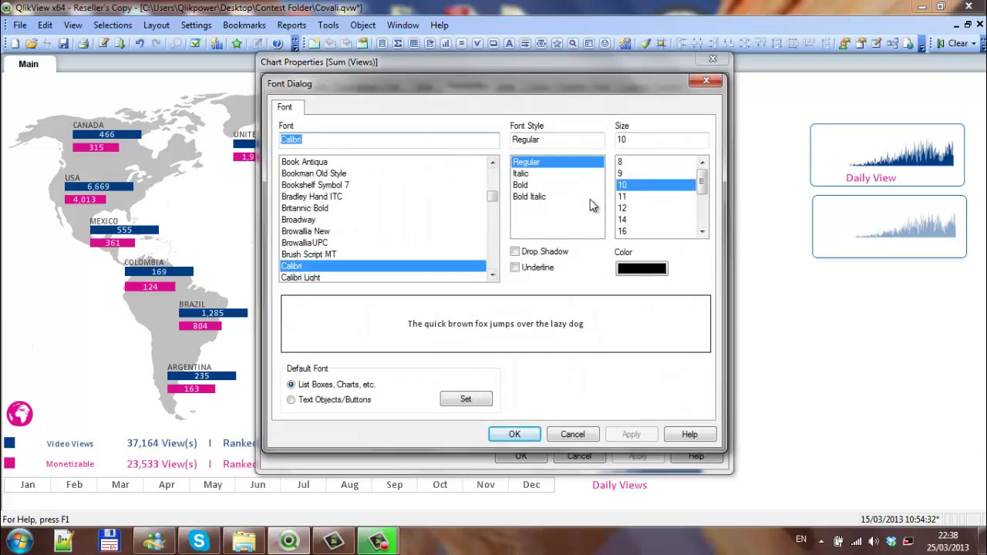
Step: Set the Daily Views label font to size 12 and make its colour a calculated expression
{"action": "left_click", "coordinate": [628, 208]}
{"action": "left_click", "coordinate": [640, 268]}
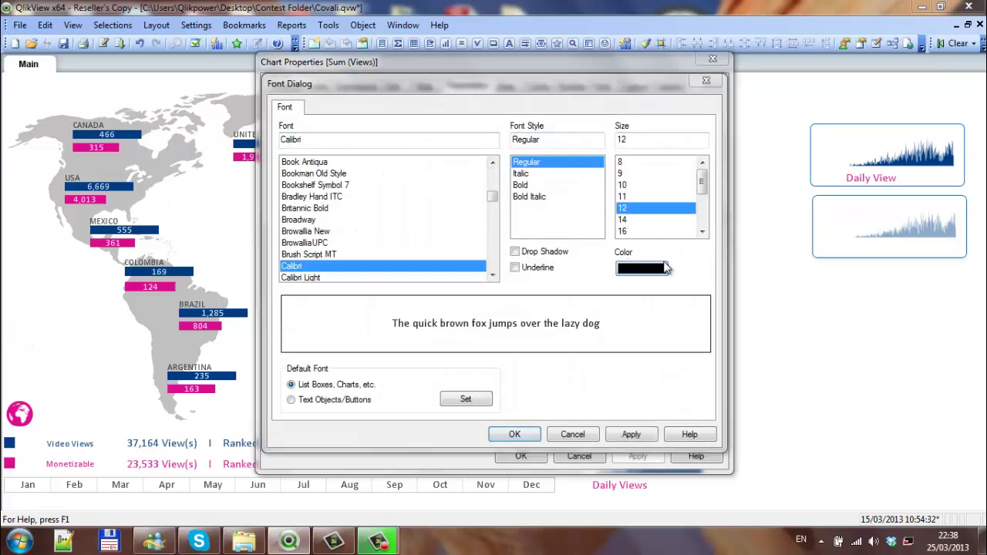
{"action": "left_click", "coordinate": [701, 141]}
{"action": "left_click", "coordinate": [797, 146]}
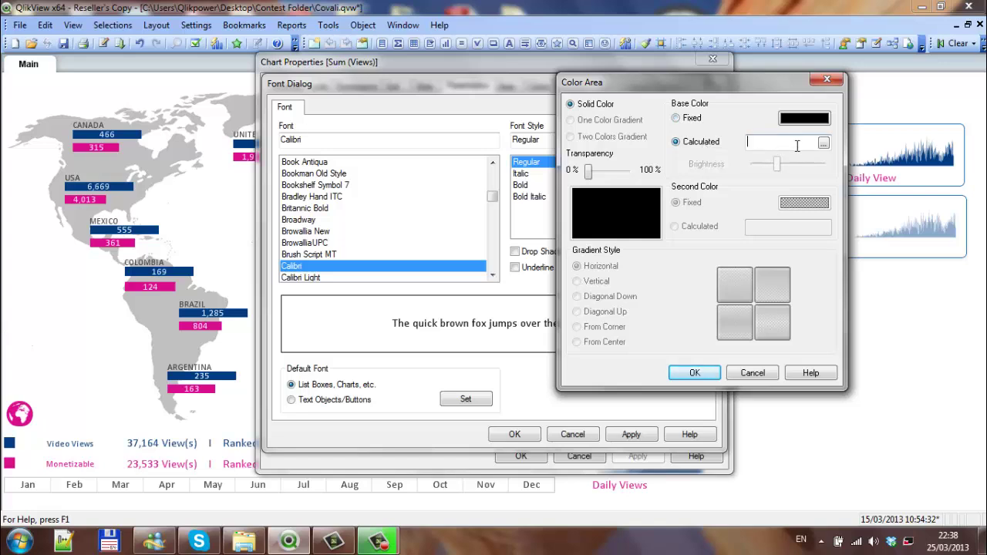
{"action": "left_click", "coordinate": [824, 144]}
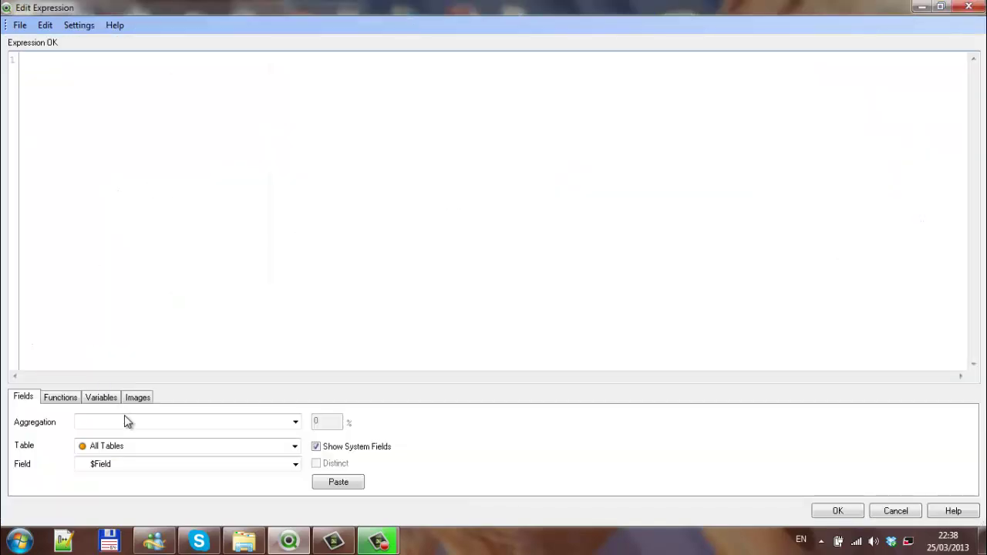
Step: Colour the label with the format.pink variable, RGB(217,12,141), and confirm the Color Area, Font and Chart Text dialogs
{"action": "left_click", "coordinate": [114, 399]}
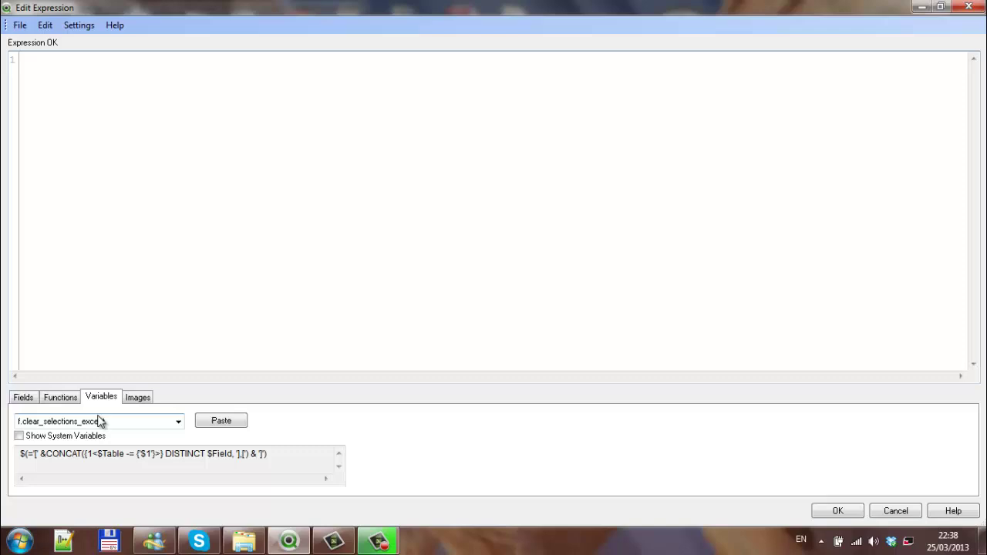
{"action": "left_click", "coordinate": [94, 422]}
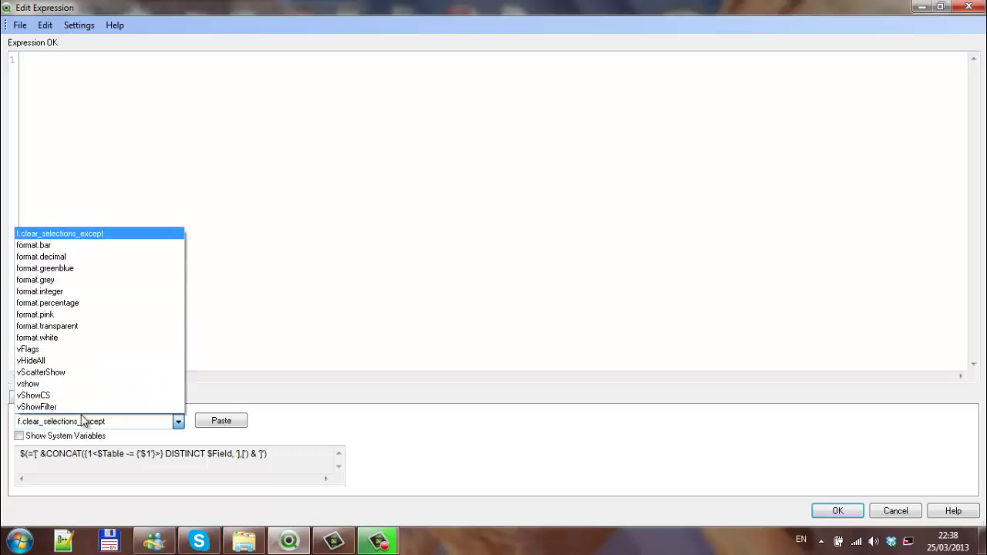
{"action": "left_click", "coordinate": [60, 315]}
{"action": "left_click", "coordinate": [217, 423]}
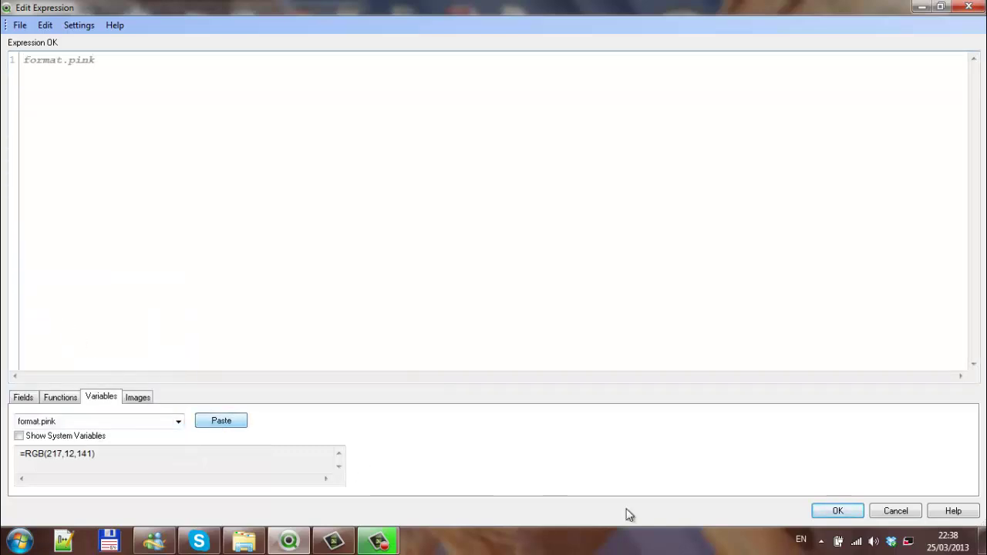
{"action": "left_click", "coordinate": [824, 512]}
{"action": "left_click", "coordinate": [695, 372]}
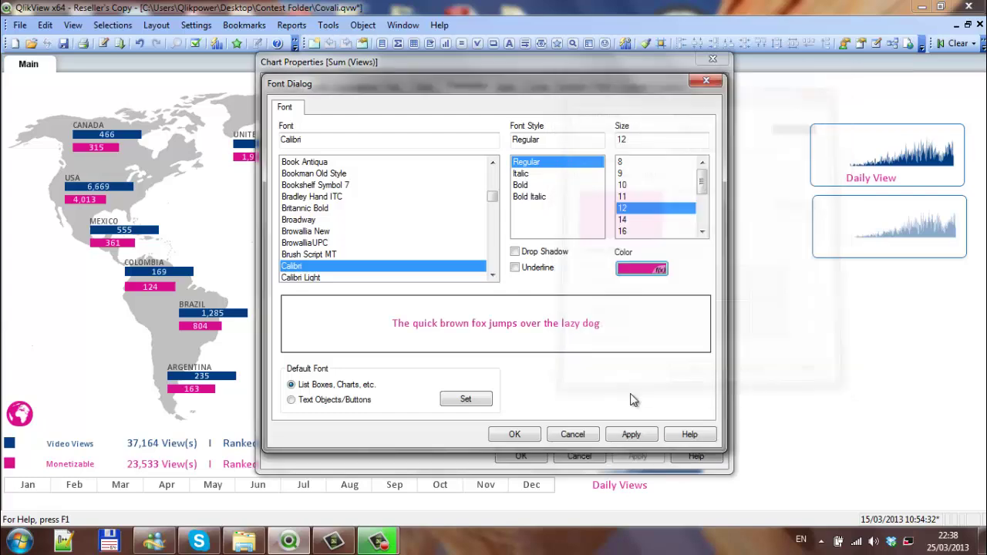
{"action": "left_click", "coordinate": [630, 435]}
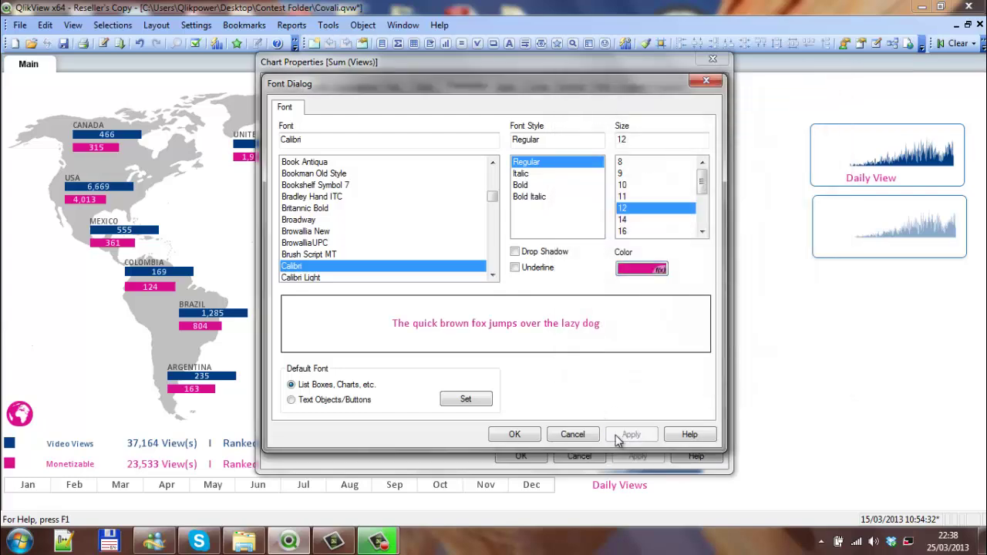
{"action": "left_click", "coordinate": [513, 435]}
{"action": "left_click", "coordinate": [447, 388]}
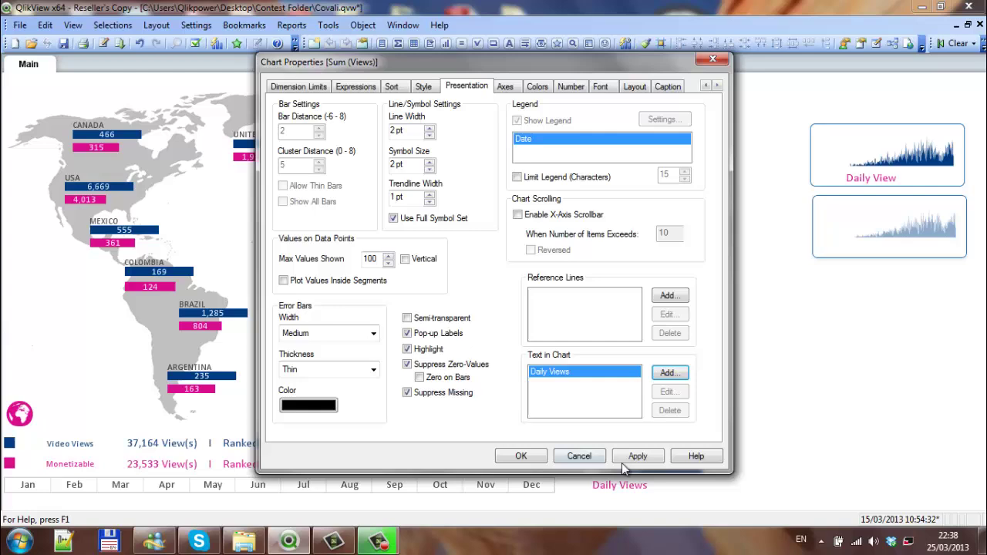
Step: Apply the Daily Views label, then select the Background Color attribute of the Sum(Views) expression
{"action": "left_click", "coordinate": [634, 456]}
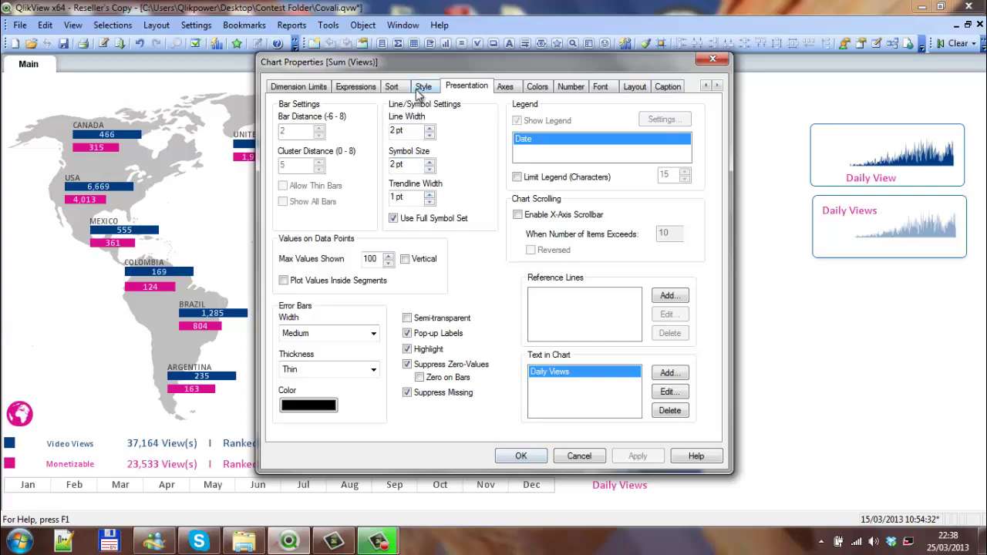
{"action": "left_click", "coordinate": [355, 87]}
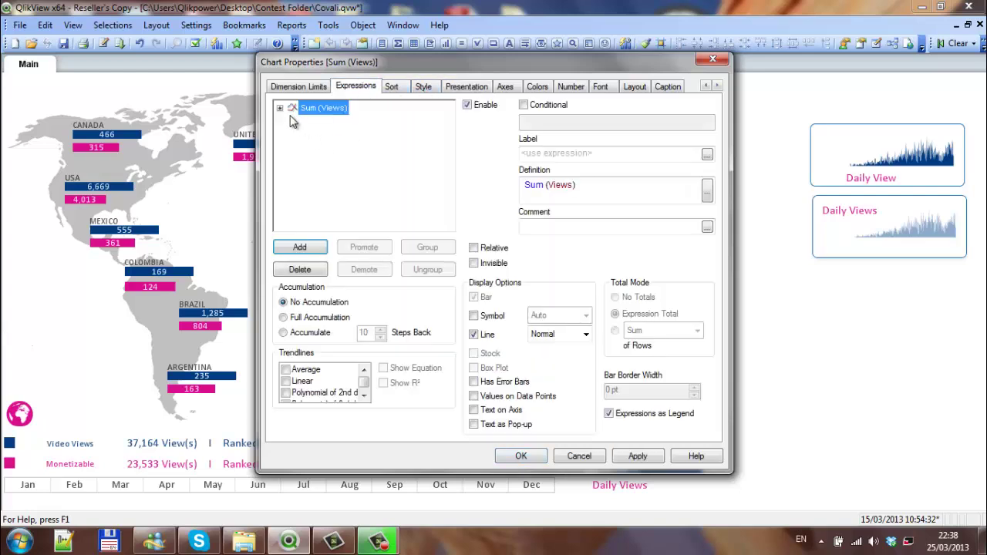
{"action": "left_click", "coordinate": [280, 109]}
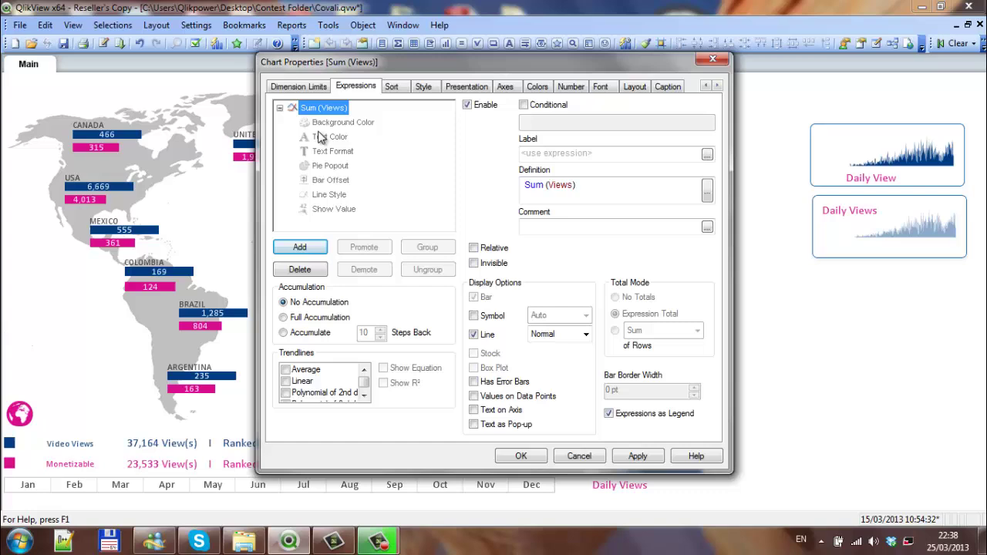
{"action": "left_click", "coordinate": [339, 122]}
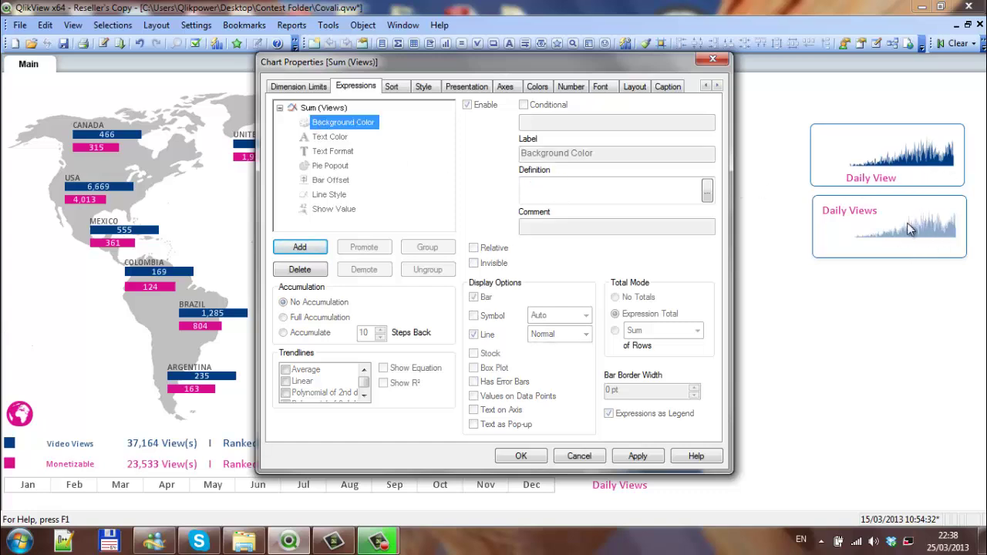
Step: Set the Sum(Views) background colour to the format.greenblue variable, RGB(0,60,128), and apply it
{"action": "left_click", "coordinate": [708, 191]}
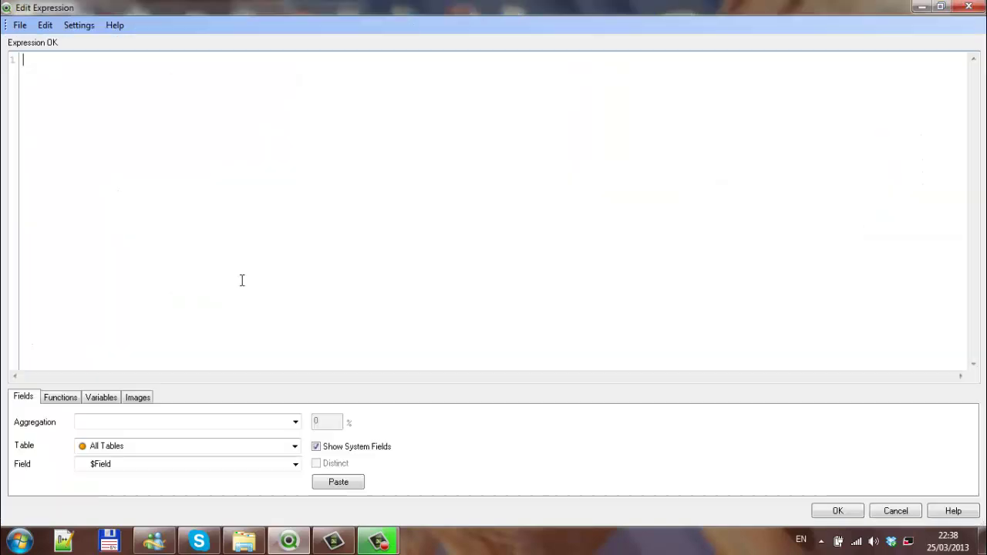
{"action": "left_click", "coordinate": [110, 401]}
{"action": "left_click", "coordinate": [99, 426]}
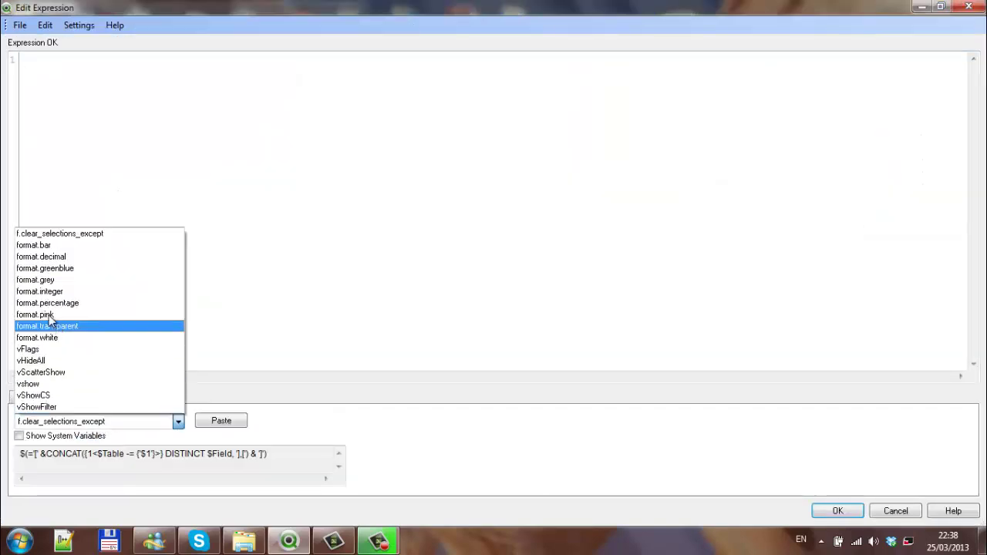
{"action": "left_click", "coordinate": [66, 274]}
{"action": "left_click", "coordinate": [214, 421]}
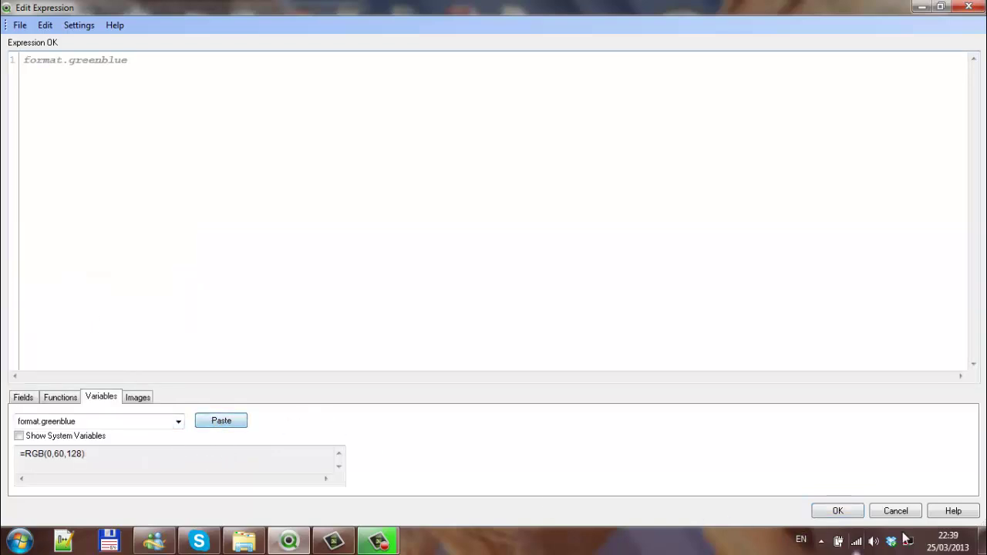
{"action": "left_click", "coordinate": [847, 515]}
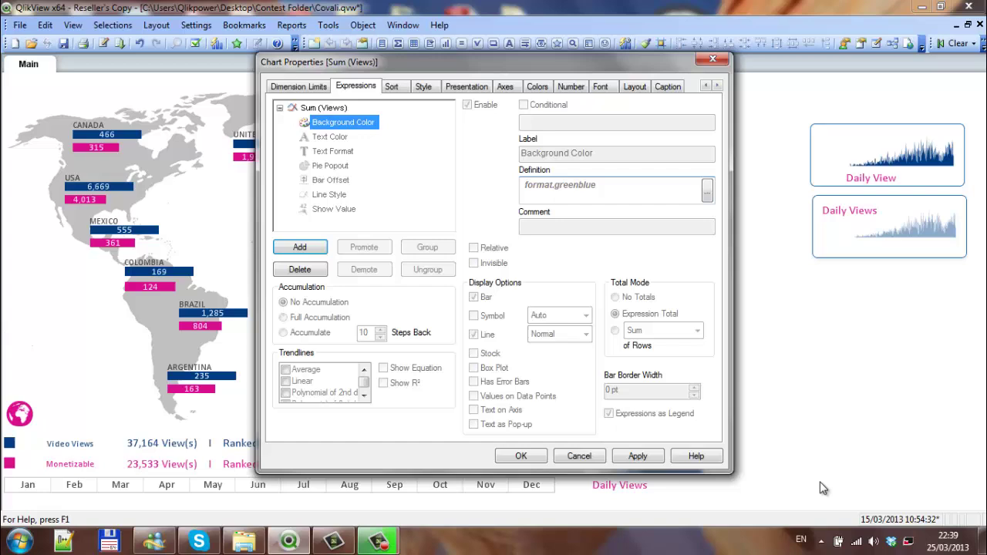
{"action": "left_click", "coordinate": [632, 457]}
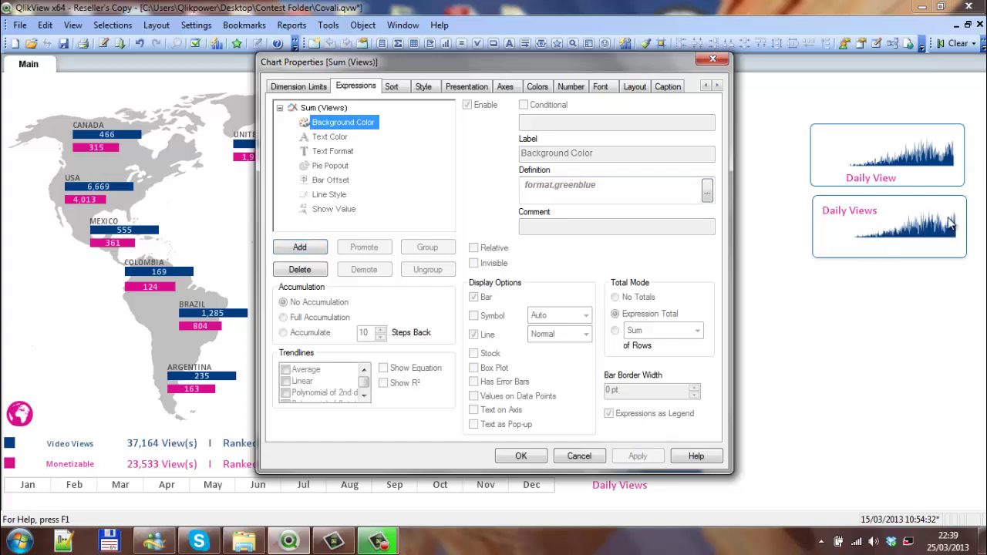
Step: Close the chart properties and move the Daily Views label below the plot area
{"action": "left_click", "coordinate": [522, 456]}
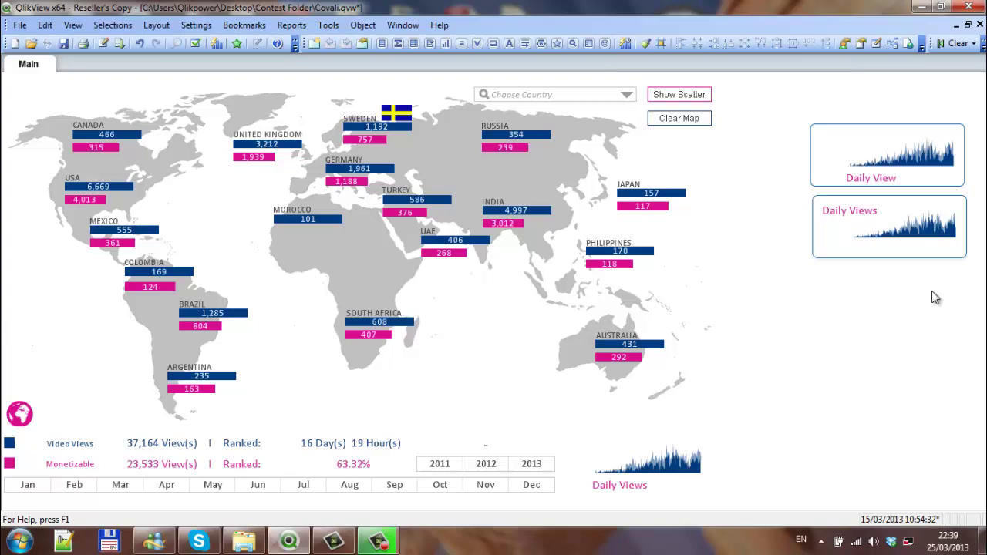
{"action": "key", "text": "ctrl+shift"}
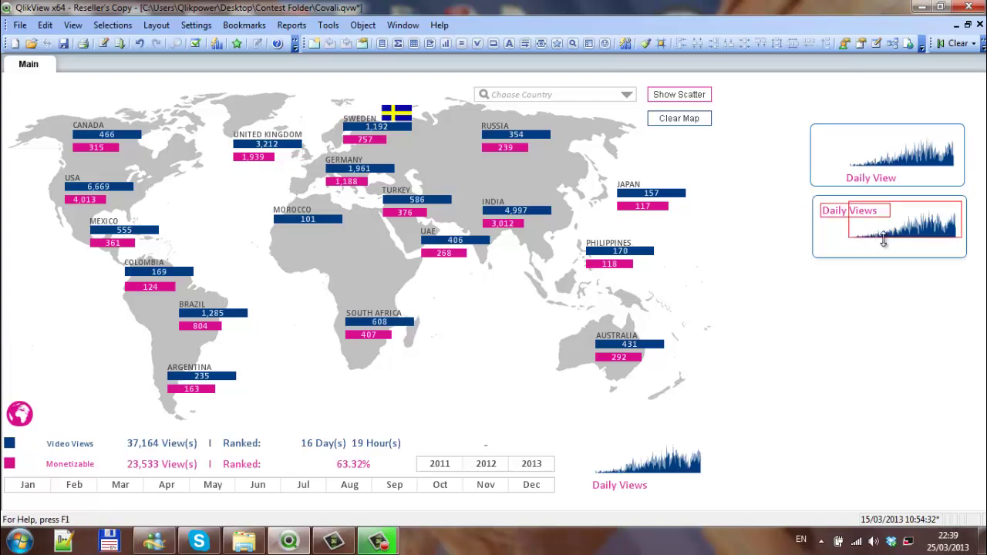
{"action": "left_click_drag", "start_coordinate": [866, 209], "coordinate": [894, 248]}
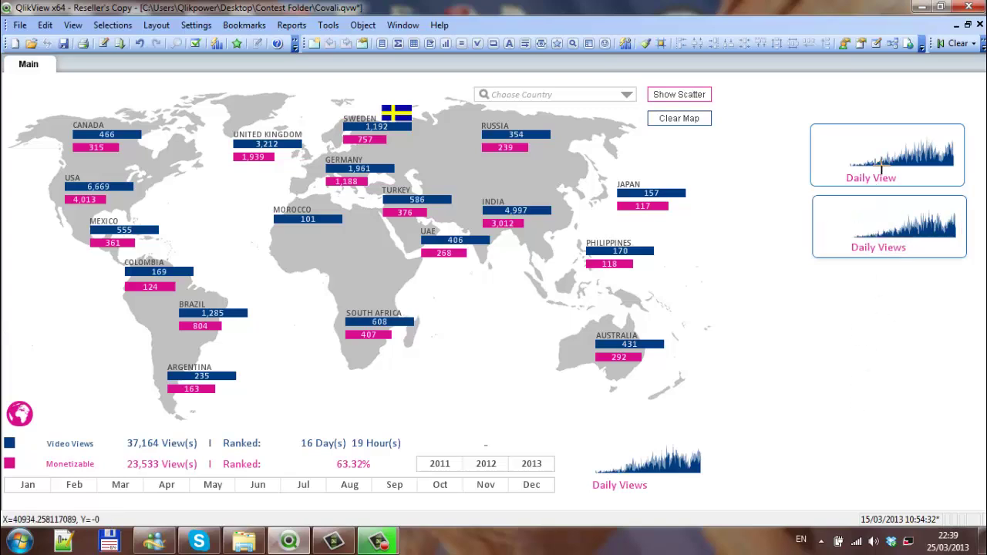
Step: Turn off Use Borders in the sparkline's Layout properties
{"action": "right_click", "coordinate": [861, 211]}
{"action": "left_click", "coordinate": [895, 220]}
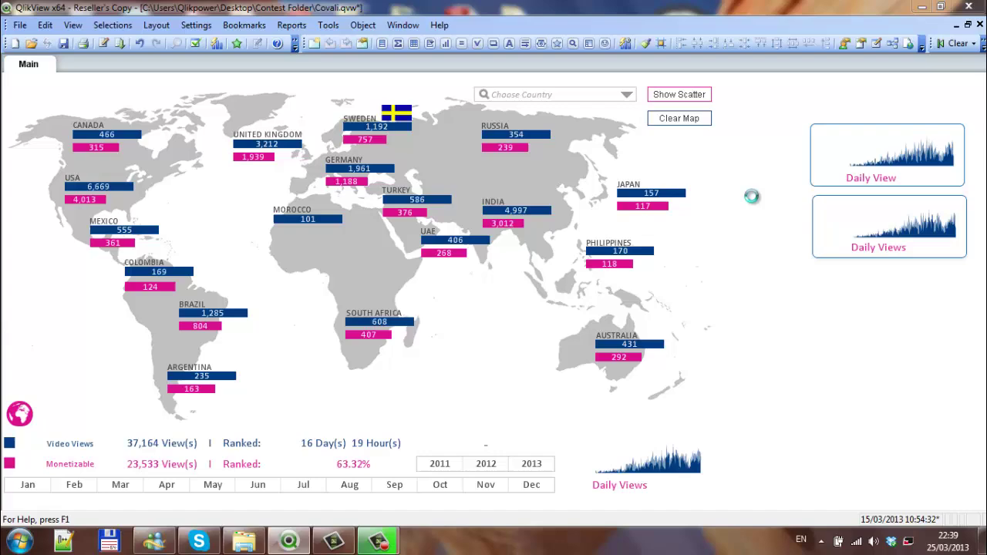
{"action": "left_click", "coordinate": [718, 86]}
{"action": "left_click", "coordinate": [717, 85]}
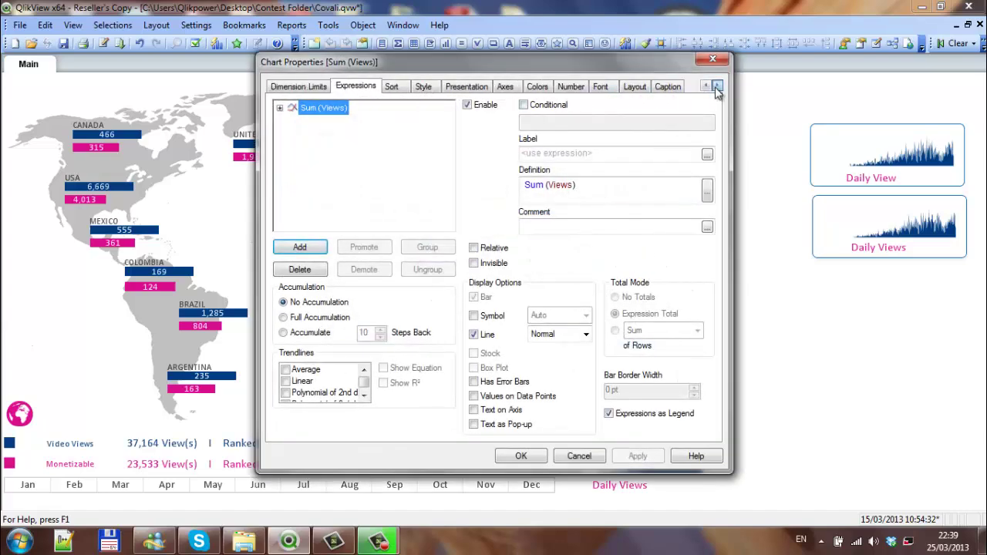
{"action": "left_click", "coordinate": [636, 87]}
{"action": "left_click", "coordinate": [283, 104]}
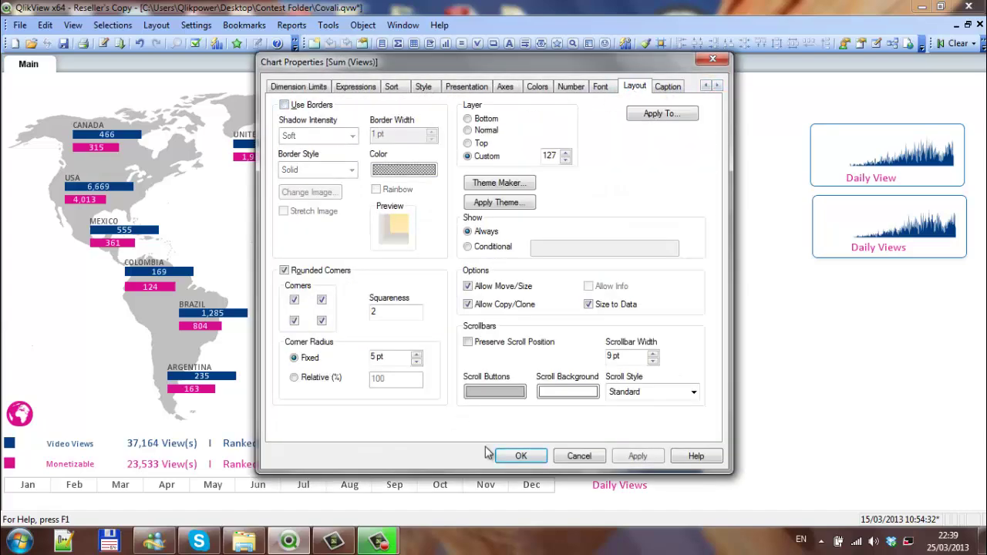
{"action": "left_click", "coordinate": [515, 456]}
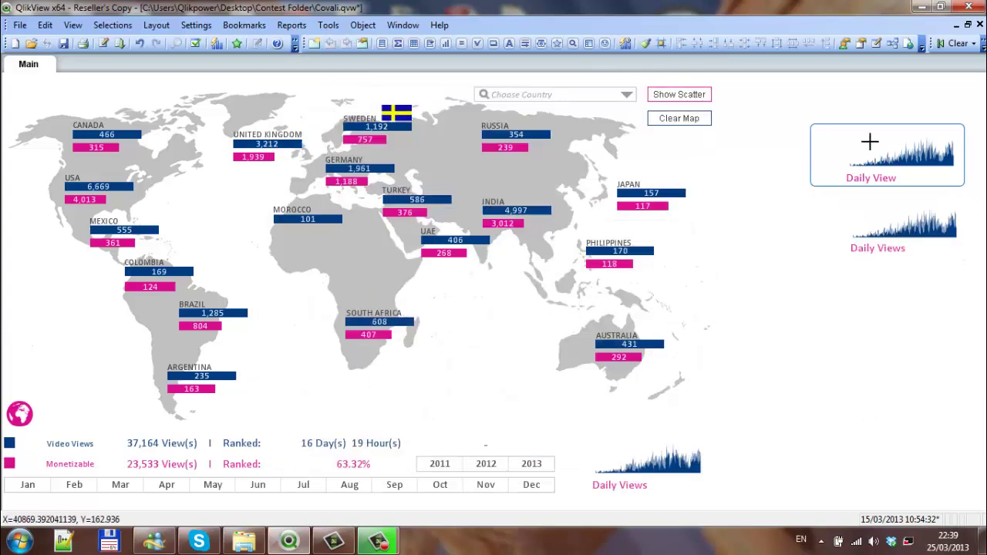
Step: Place the borderless sparkline beside the original, delete the Daily View chart, and select a date range
{"action": "left_click_drag", "start_coordinate": [894, 198], "coordinate": [796, 432]}
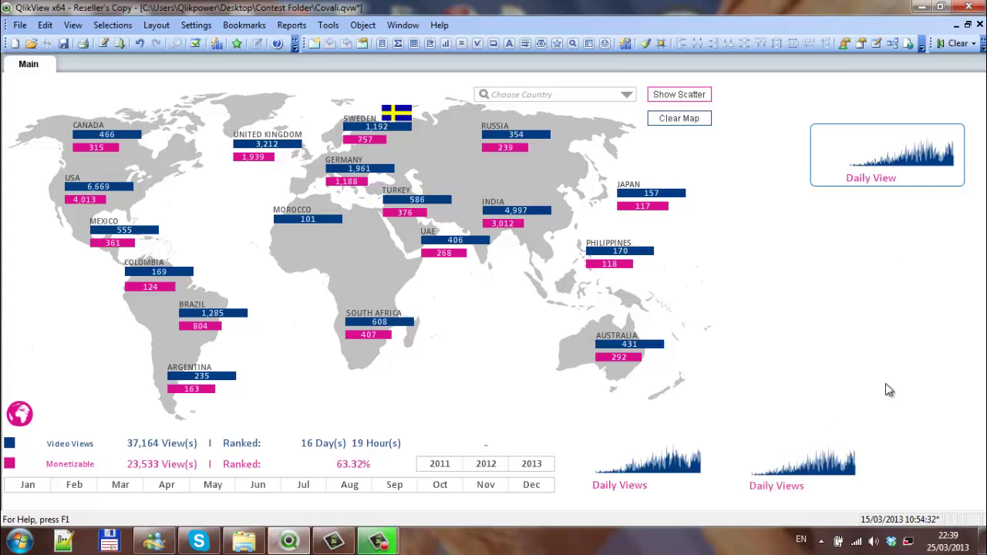
{"action": "right_click", "coordinate": [895, 154]}
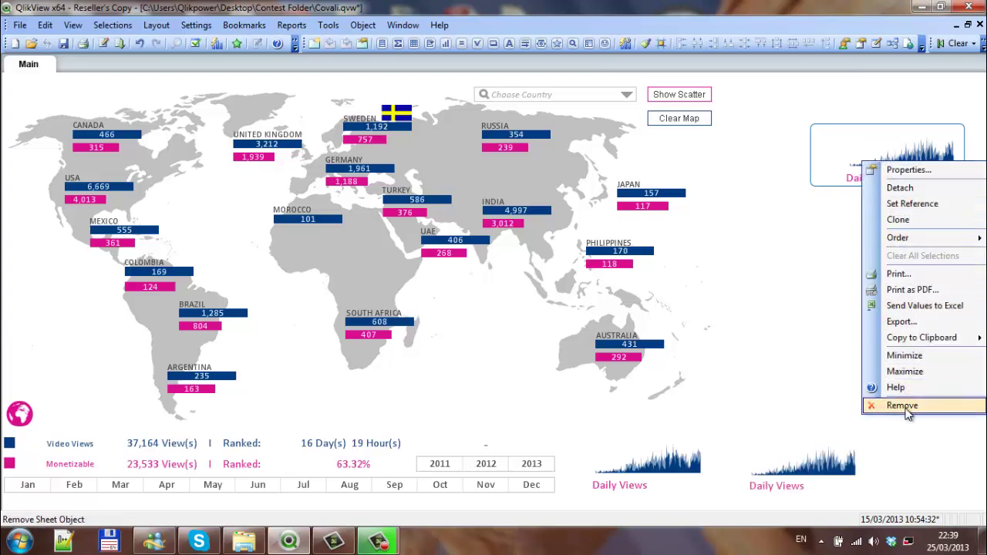
{"action": "left_click", "coordinate": [889, 403]}
{"action": "left_click", "coordinate": [468, 301]}
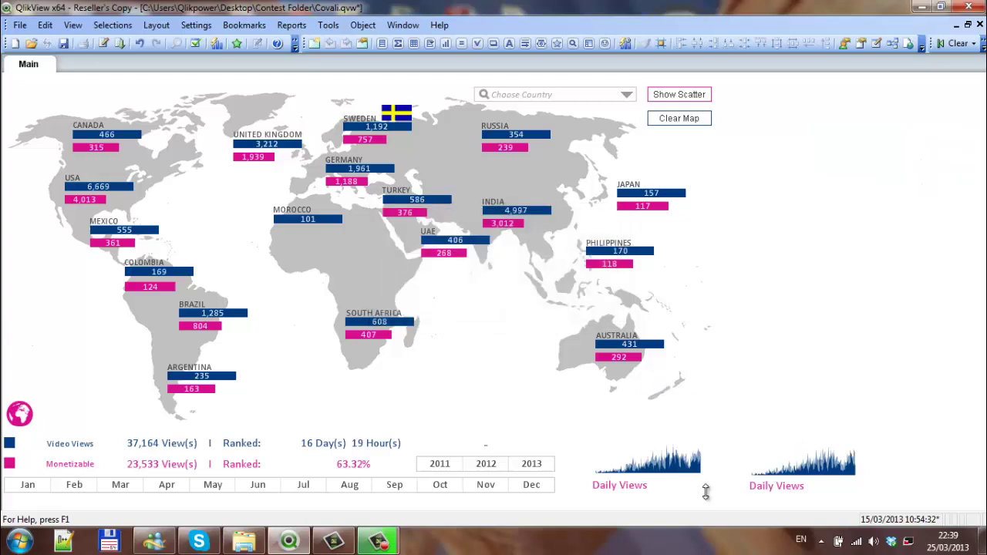
{"action": "left_click_drag", "start_coordinate": [635, 447], "coordinate": [668, 481]}
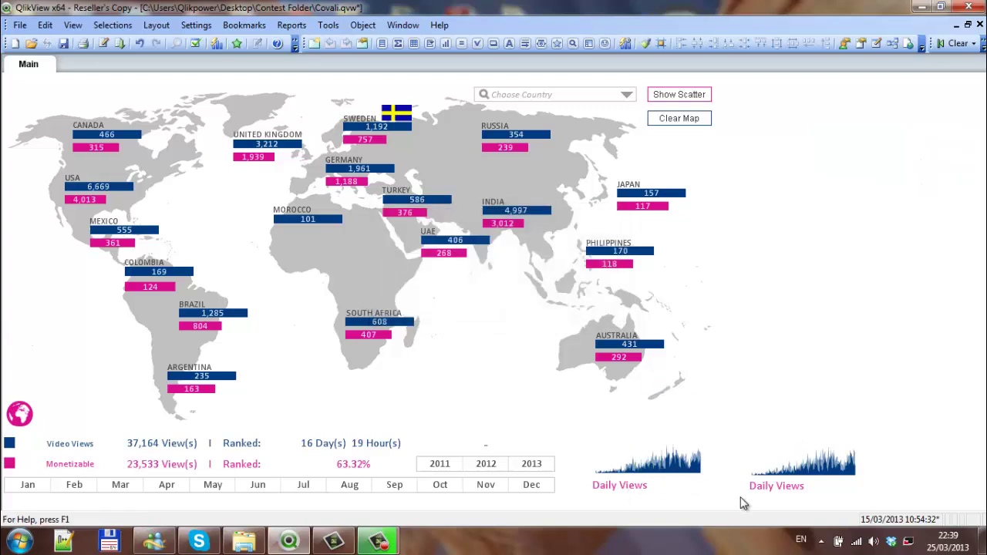